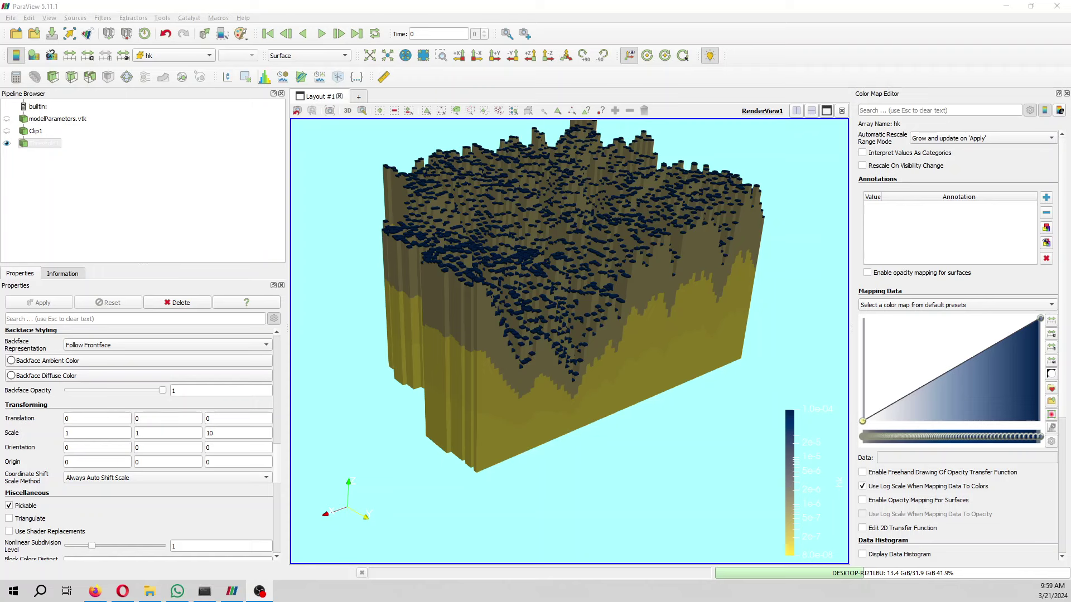
# Confirm hk colouring on the log-scaled, tenfold-Z thresholded model, then minimize ParaView
pyautogui.click(174, 56)
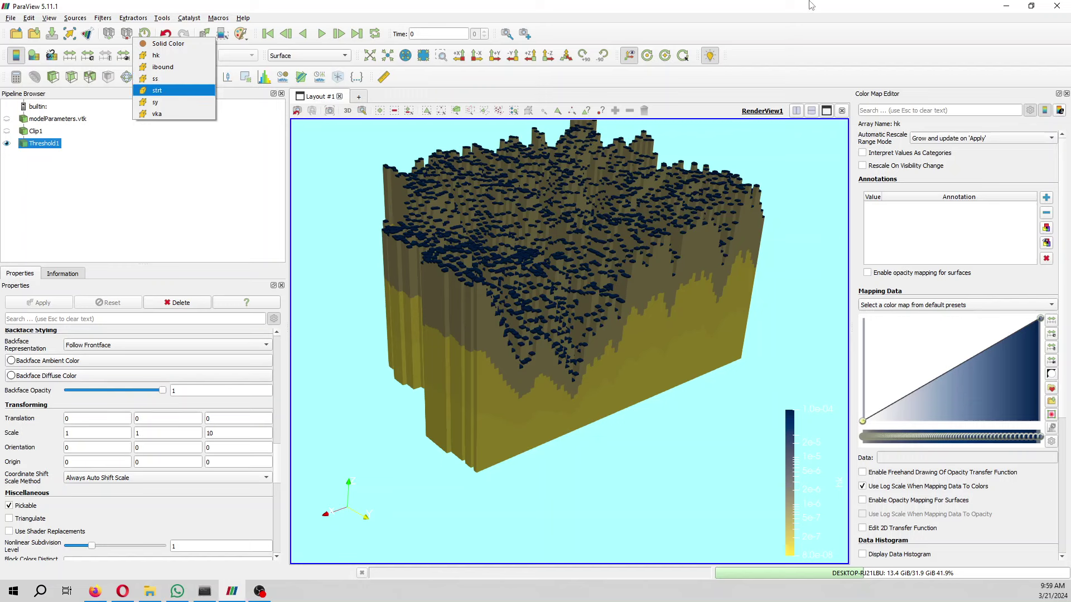
pyautogui.click(1010, 8)
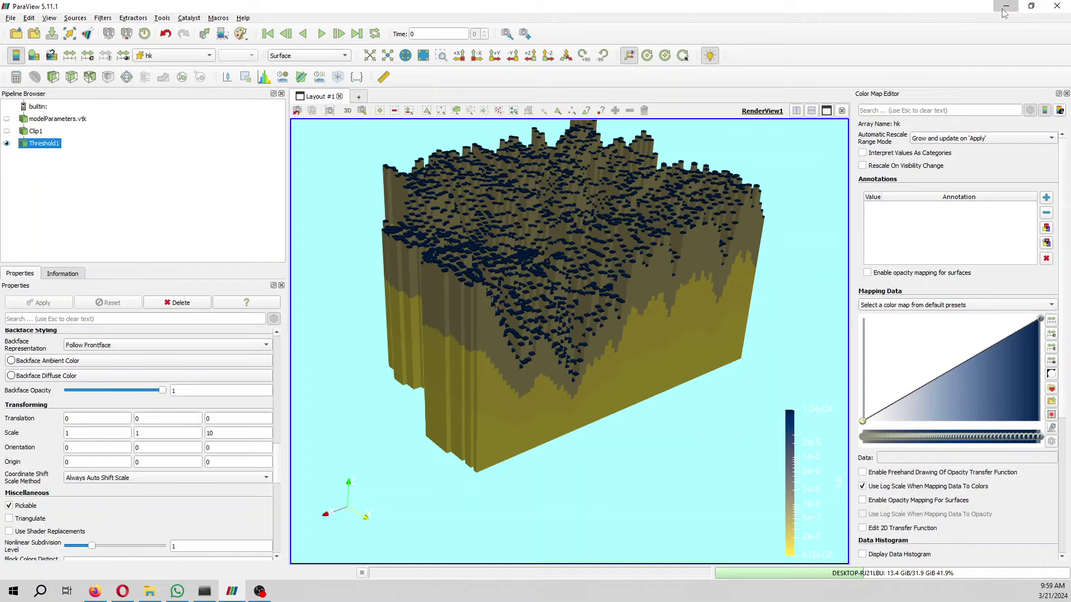
# Minimize ParaView and bring File Explorer to the front
pyautogui.click(1010, 8)
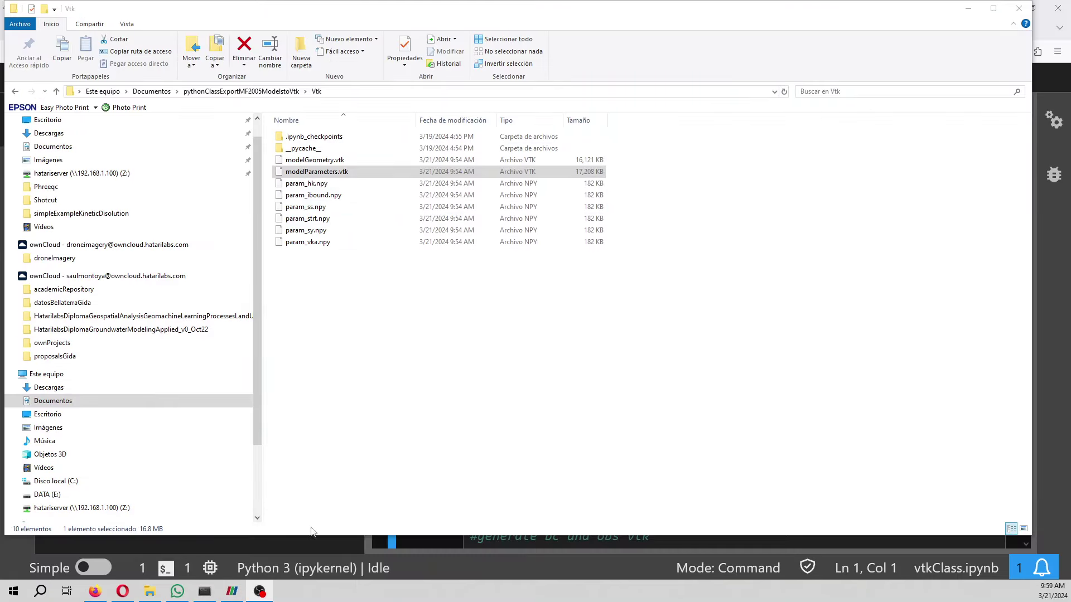
pyautogui.click(233, 593)
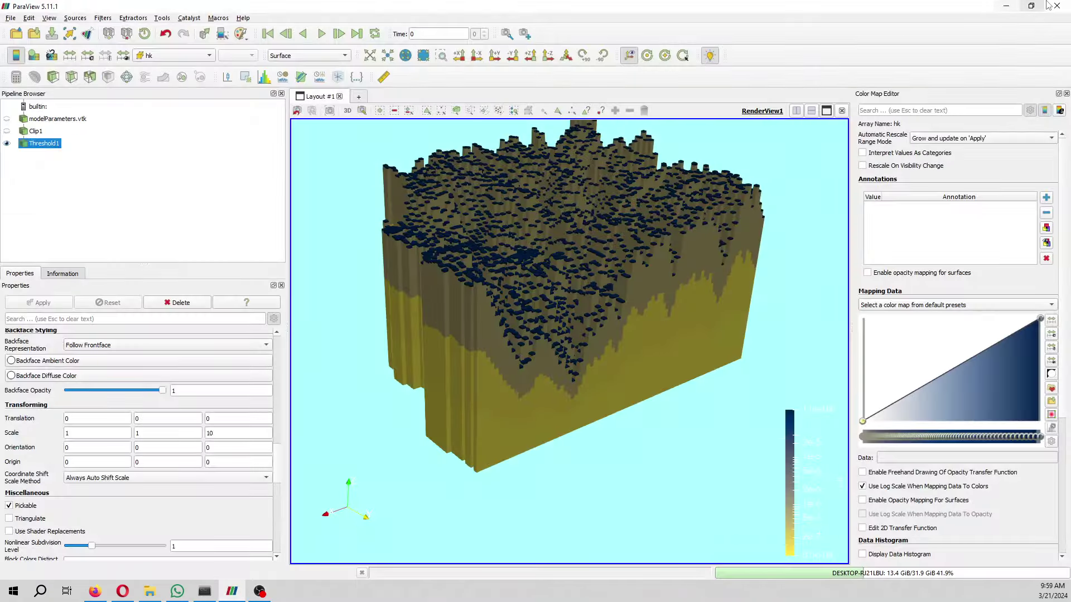
pyautogui.click(1010, 8)
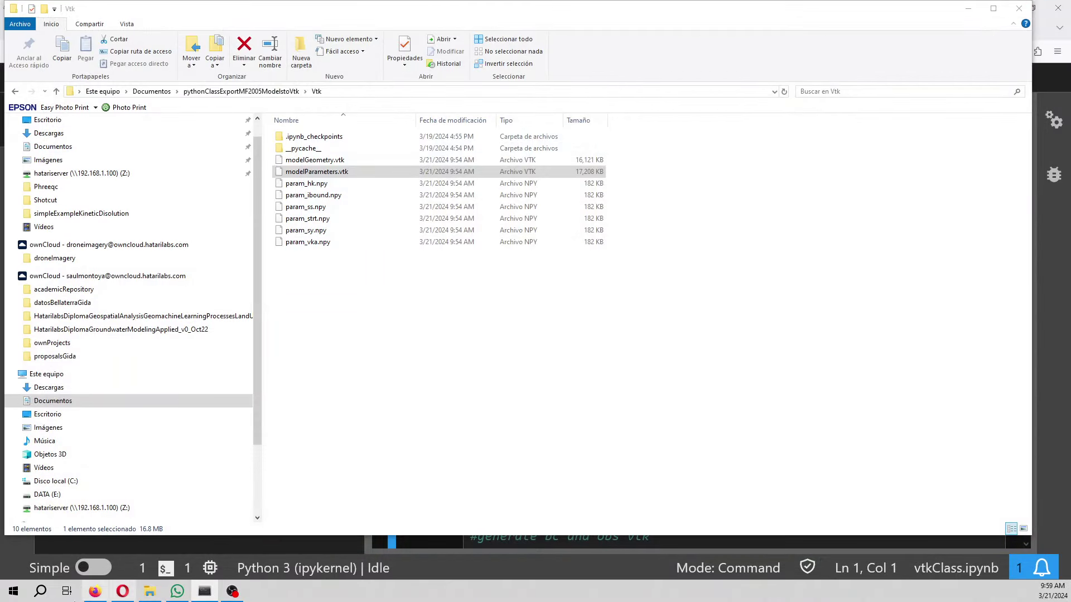
pyautogui.click(149, 592)
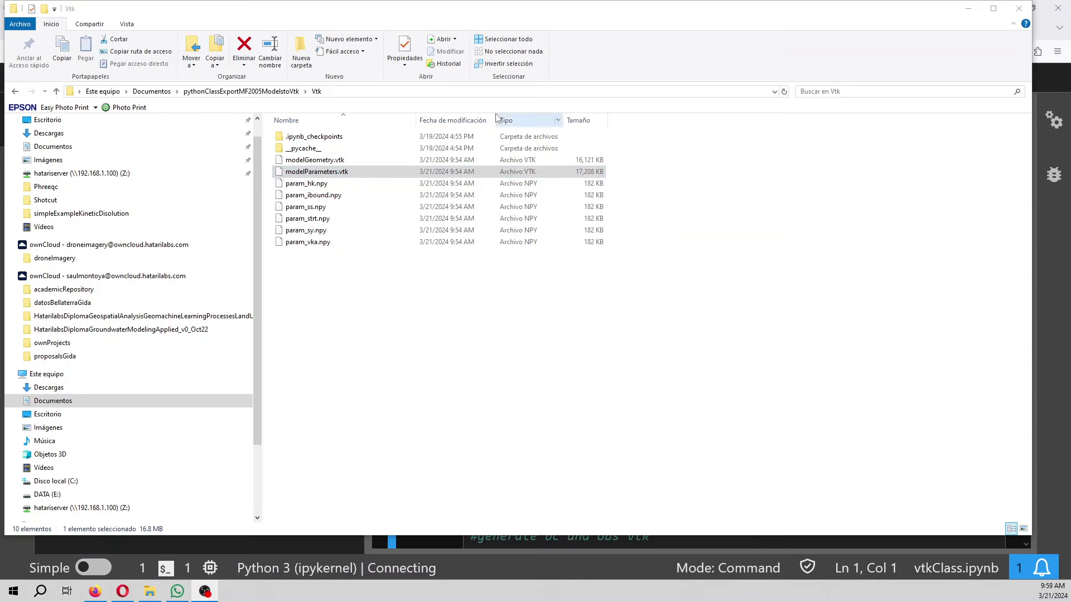
pyautogui.click(753, 335)
# In Documentos, archive the project folder as pythonClassExportMF2005ModelstoVtk.rar
pyautogui.click(151, 91)
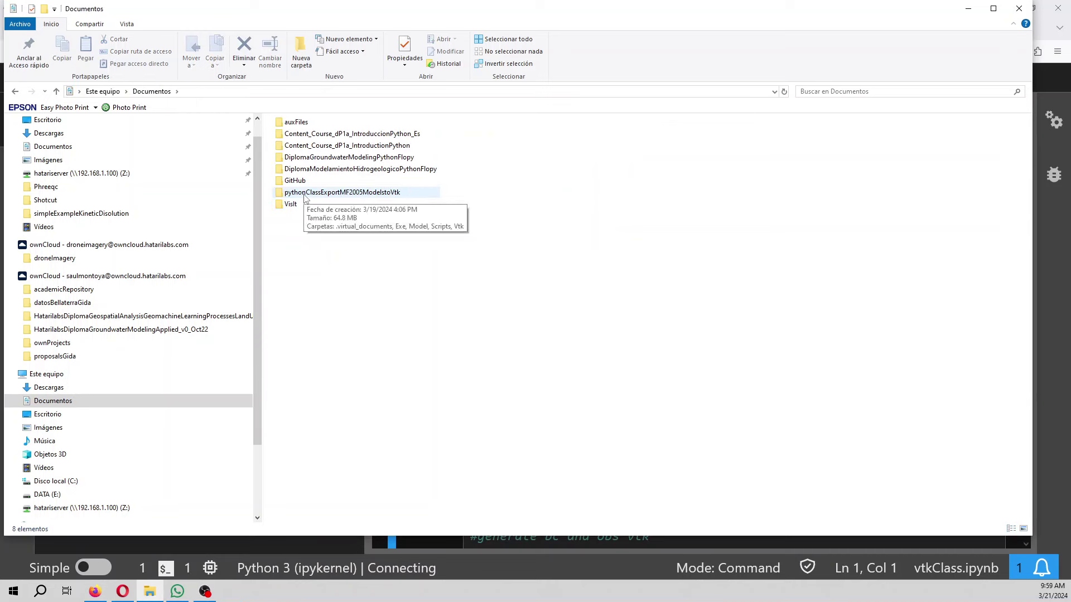
pyautogui.rightClick(342, 192)
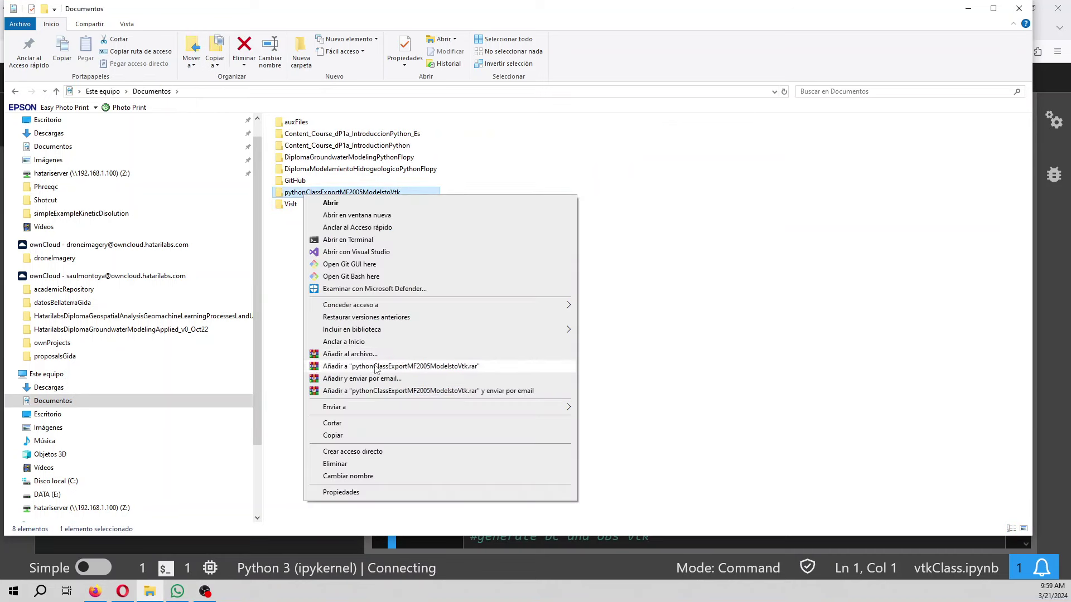
pyautogui.click(401, 365)
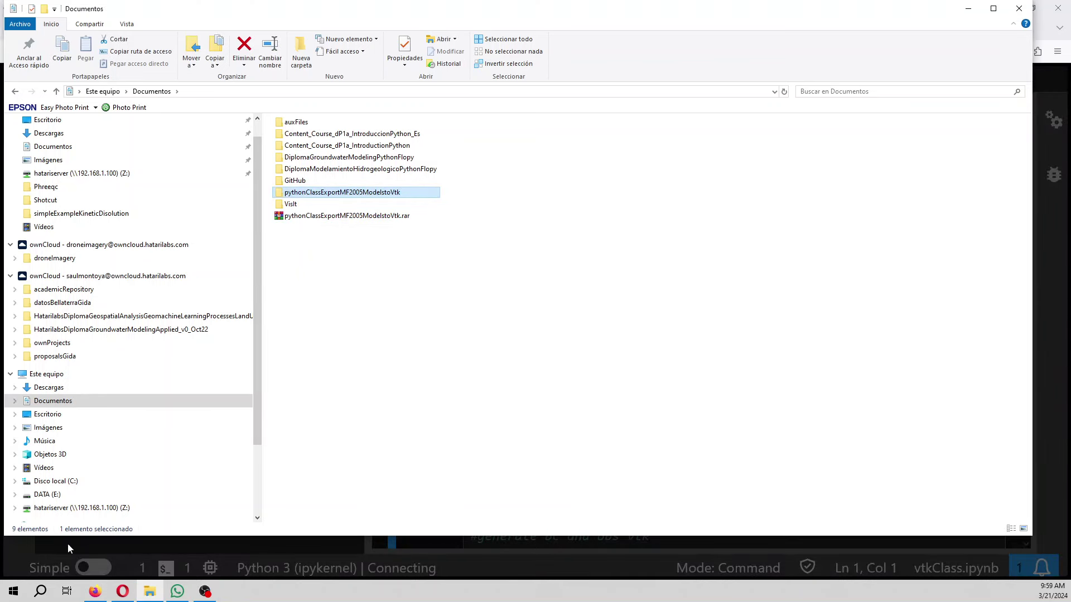
pyautogui.click(40, 591)
pyautogui.write('ana')
# In Anaconda Prompt, cd to Documents\pythonClassExportMF2005ModelstoVtk and run jupyter lab
pyautogui.press('Return')
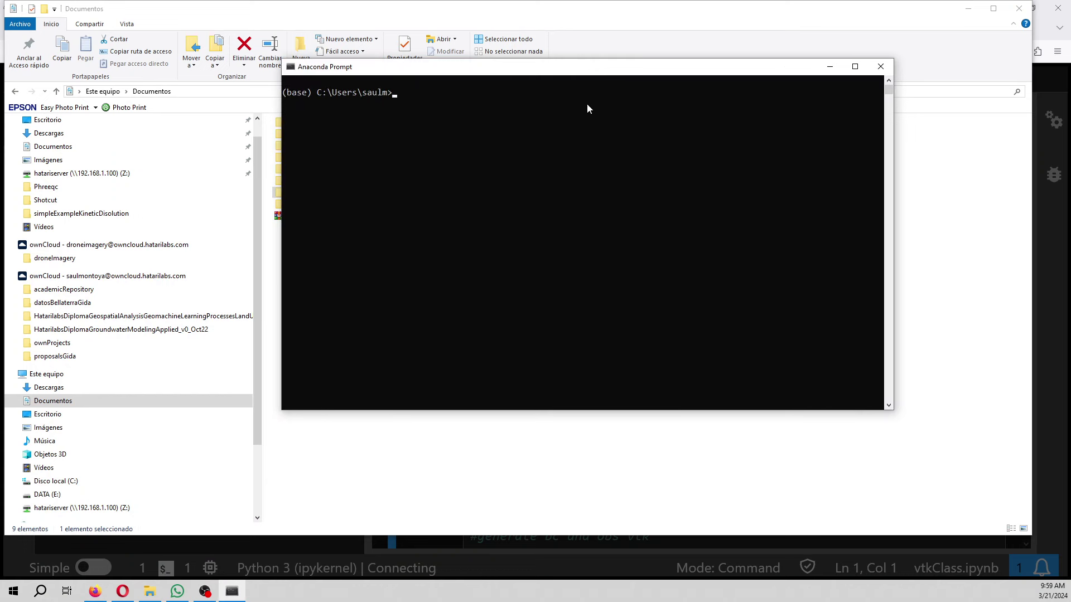
pyautogui.write('cd Do')
pyautogui.press('Tab')
pyautogui.press('Return')
pyautogui.write('cd py')
pyautogui.press('Tab')
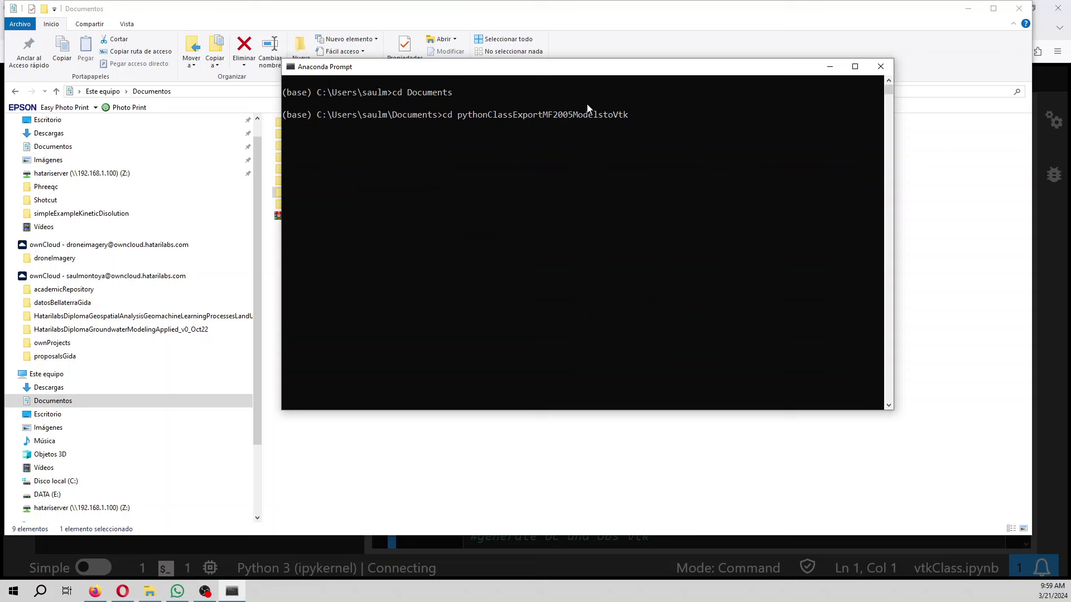
pyautogui.press('Return')
pyautogui.write('jupyter lab')
pyautogui.press('Return')
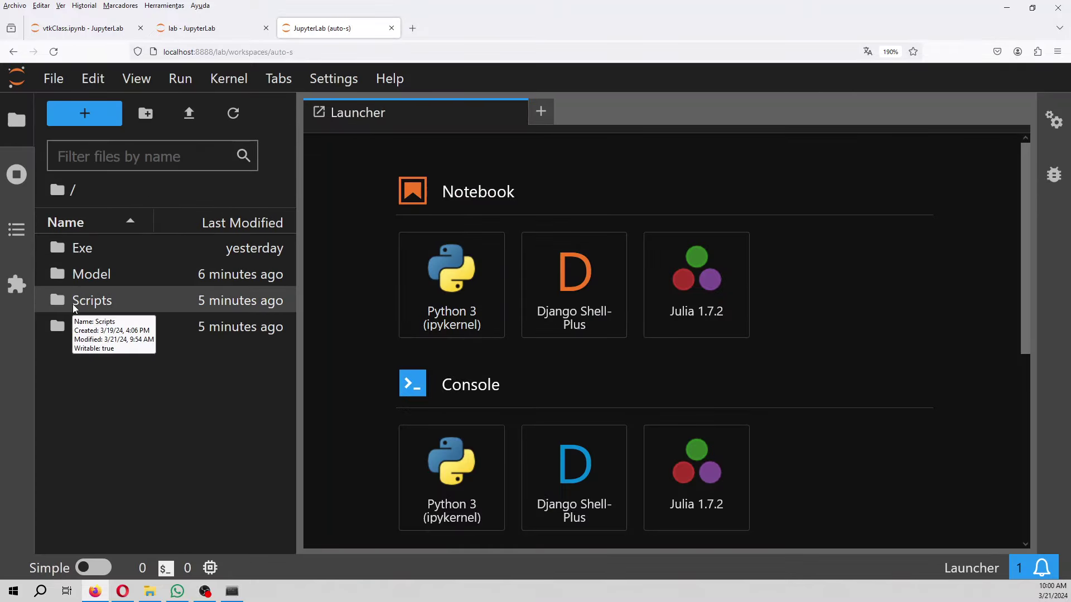
# Look inside the Model folder, then go to the Scripts folder
pyautogui.doubleClick(84, 274)
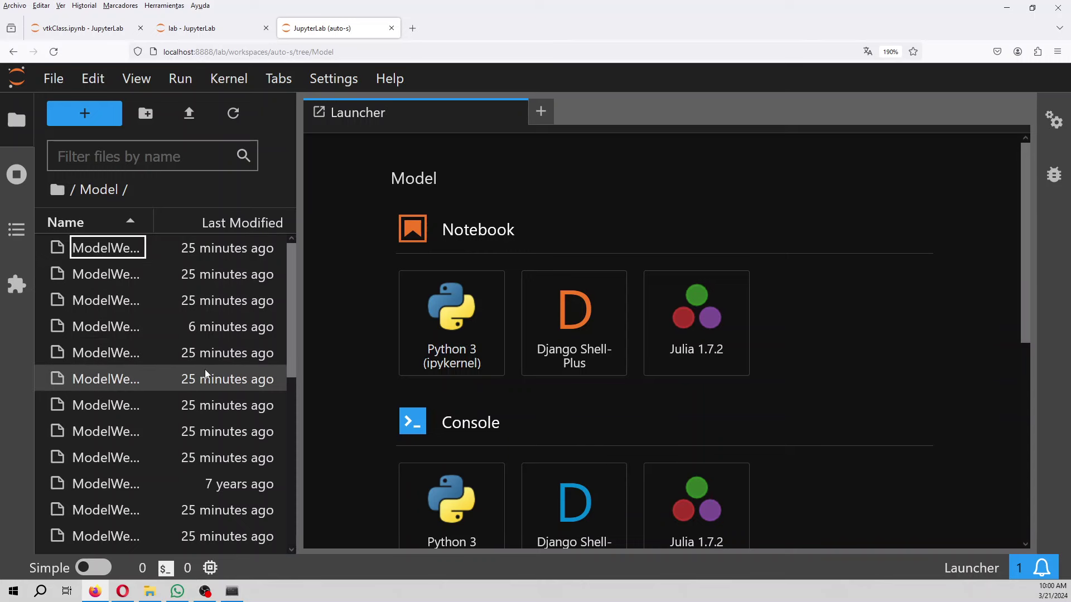
pyautogui.click(58, 190)
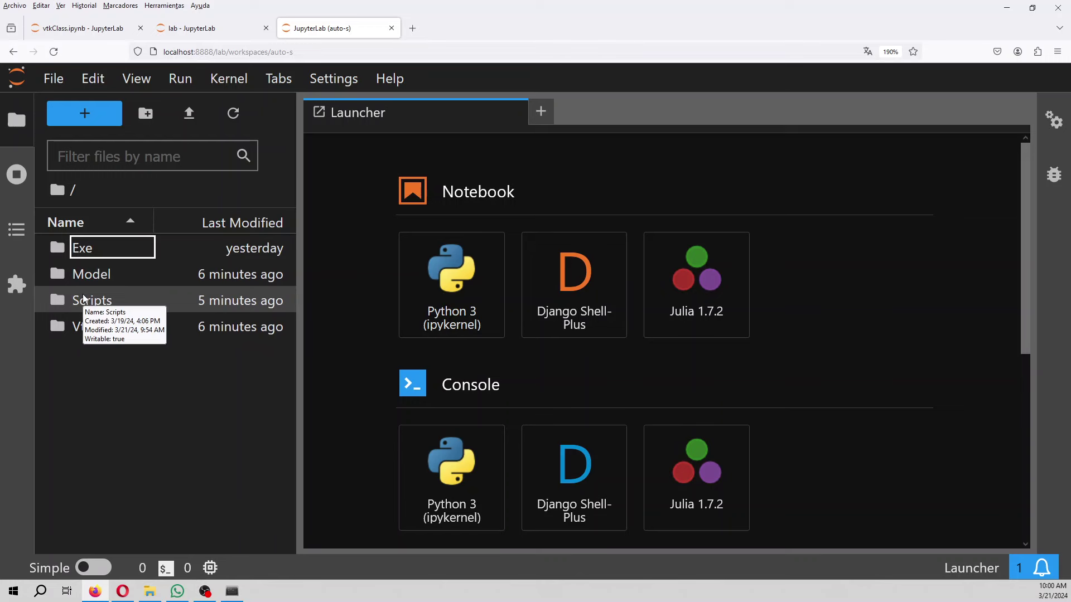
pyautogui.click(83, 299)
pyautogui.doubleClick(82, 301)
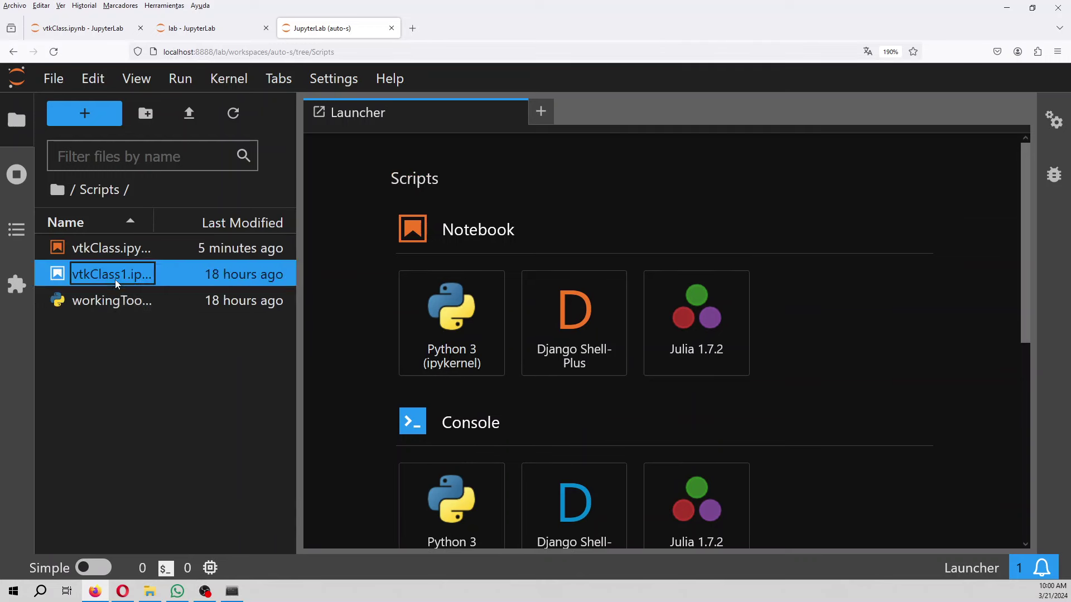
# Permanently delete vtkClass1.ipynb and widen the file list to show full names
pyautogui.rightClick(114, 280)
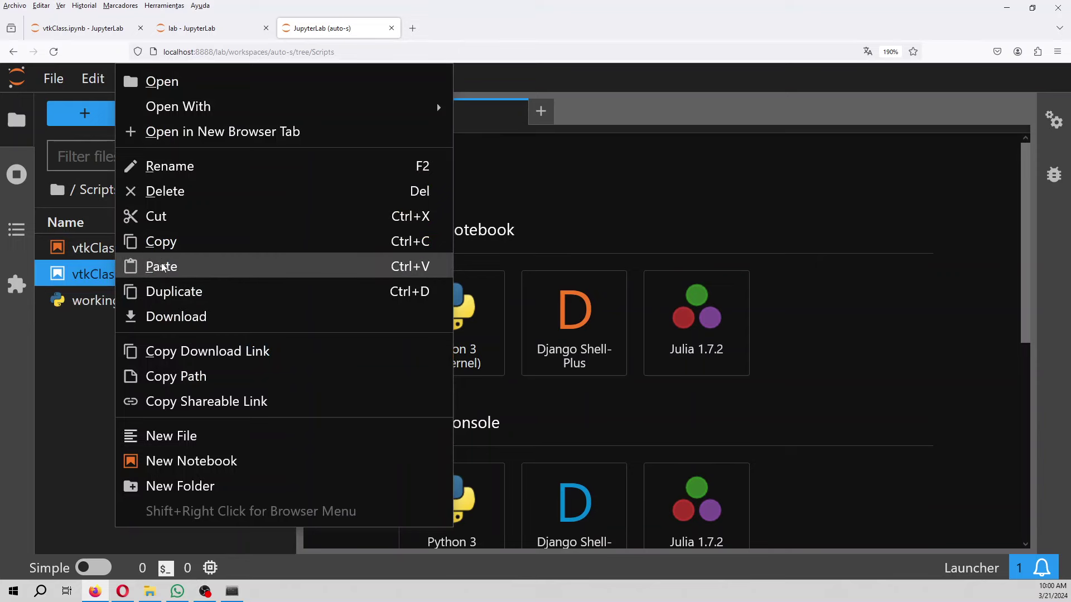
pyautogui.click(165, 192)
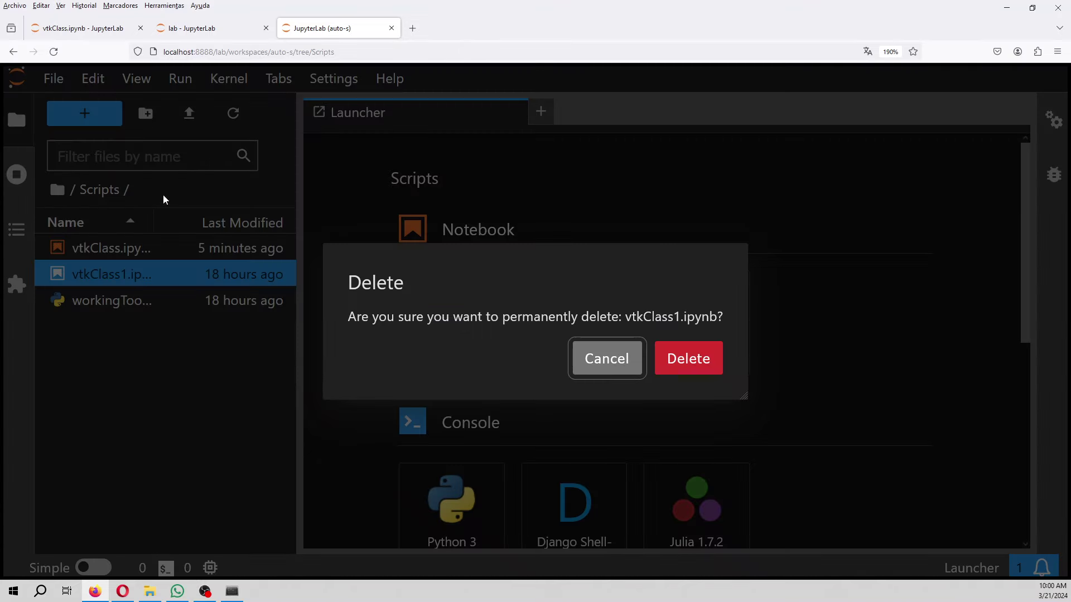
pyautogui.click(669, 358)
pyautogui.click(105, 248)
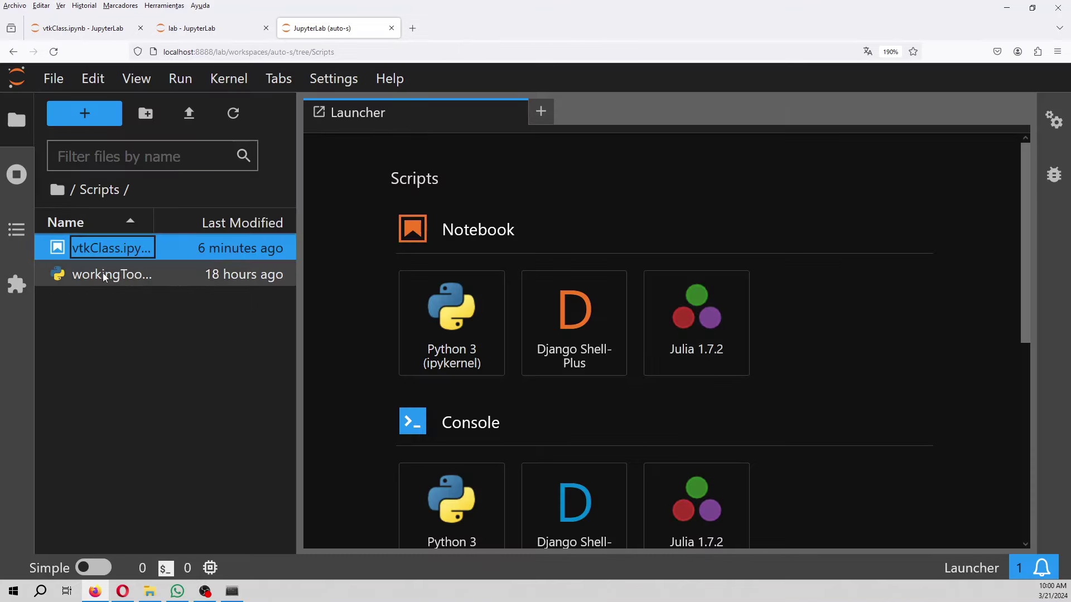
pyautogui.click(110, 274)
pyautogui.moveTo(294, 263); pyautogui.dragTo(341, 263)
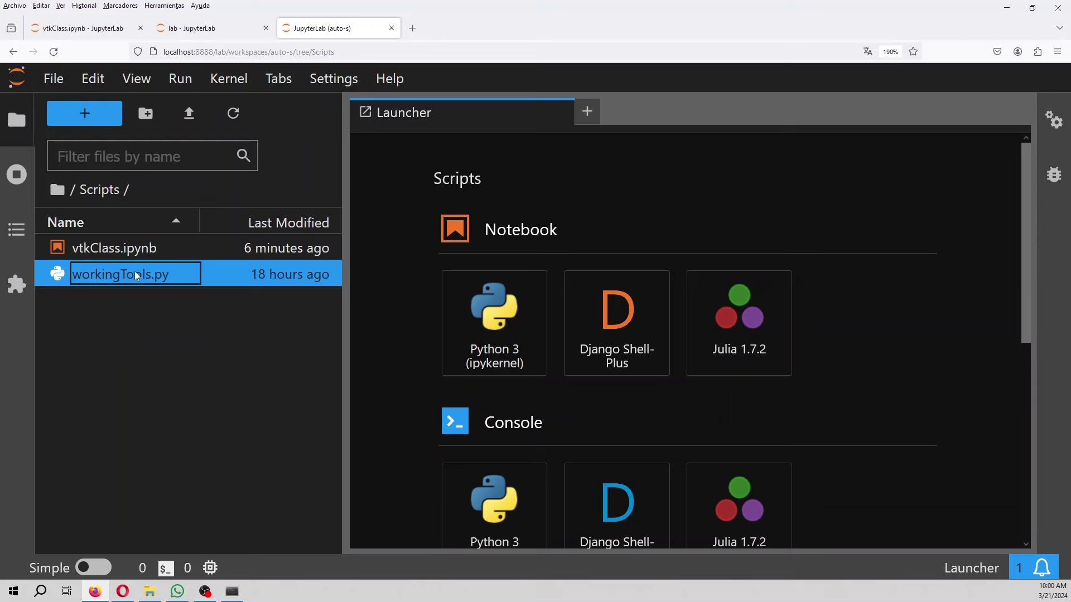
# Open vtkClass.ipynb and restart its kernel, clearing all outputs
pyautogui.doubleClick(120, 255)
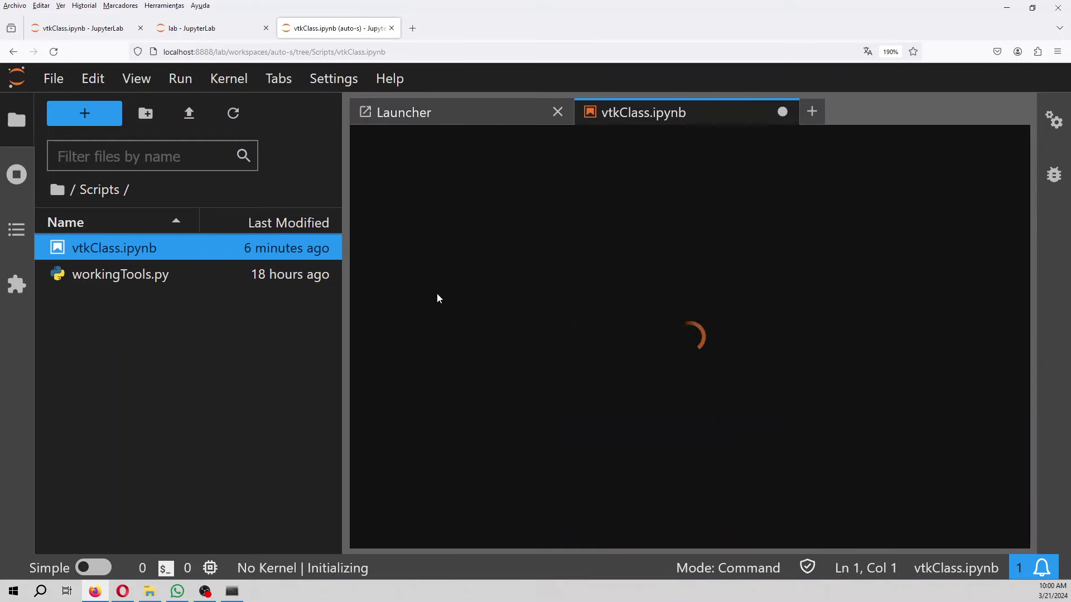
pyautogui.click(228, 78)
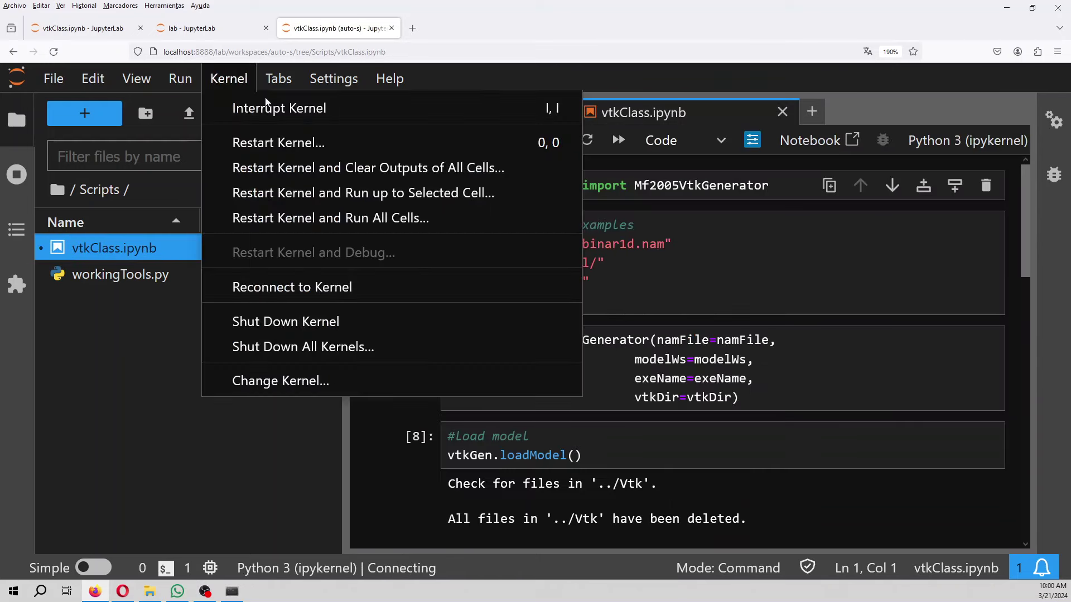
pyautogui.click(359, 168)
pyautogui.click(725, 358)
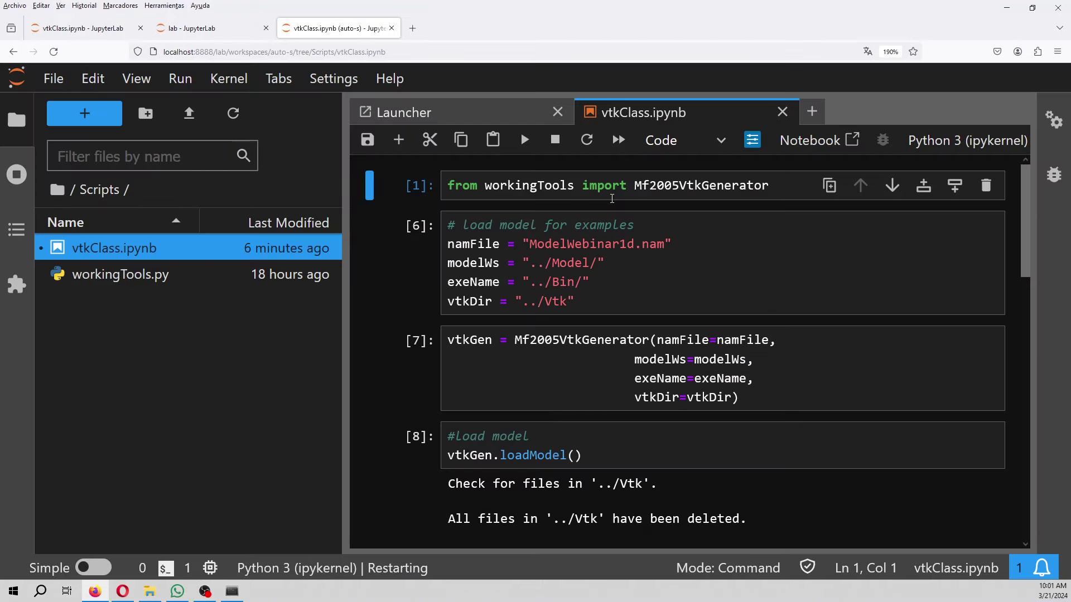
pyautogui.click(612, 188)
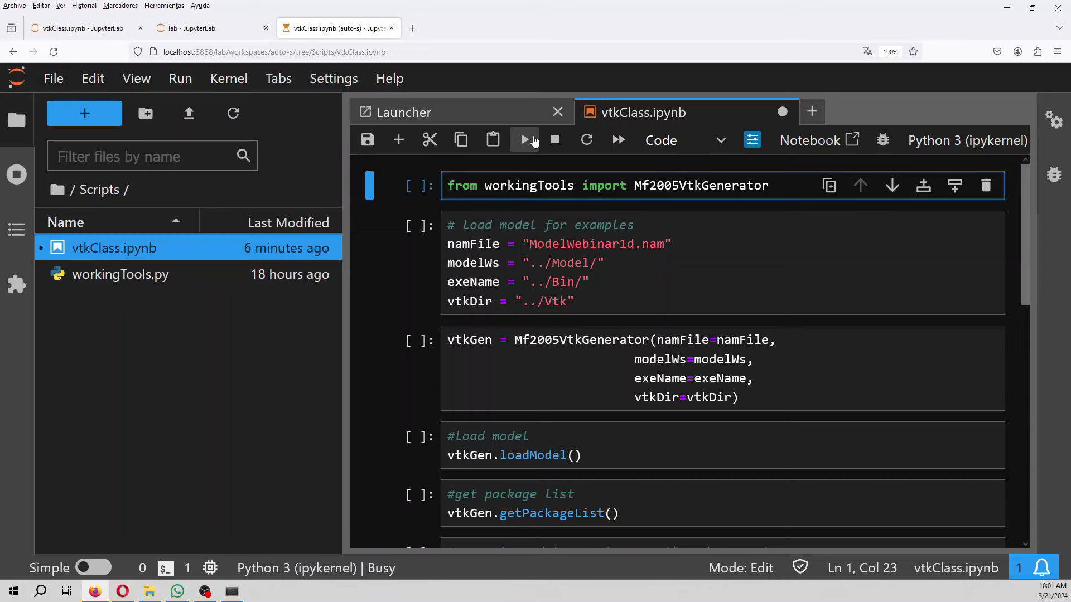
# Run the import, paths, generator, load, package-list, geometry and generateParamVtk cells in order
pyautogui.click(525, 140)
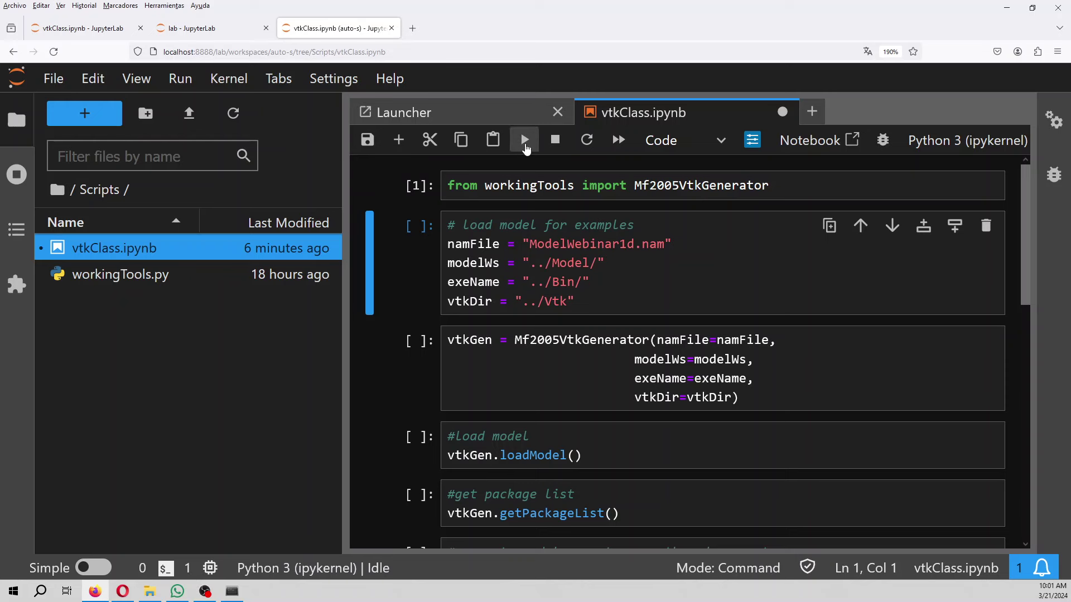
pyautogui.click(524, 141)
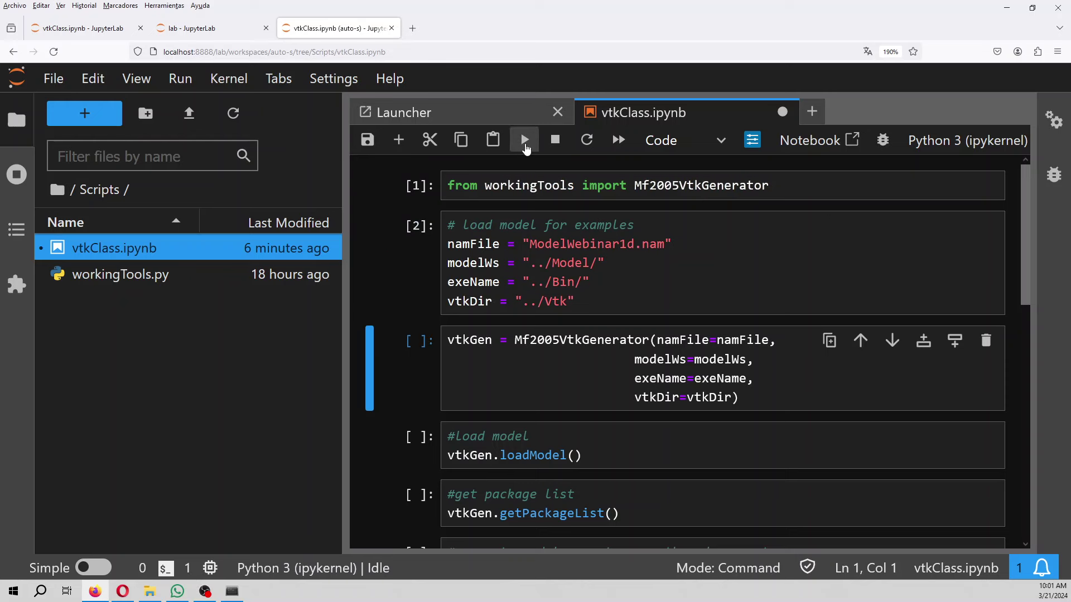
pyautogui.click(525, 145)
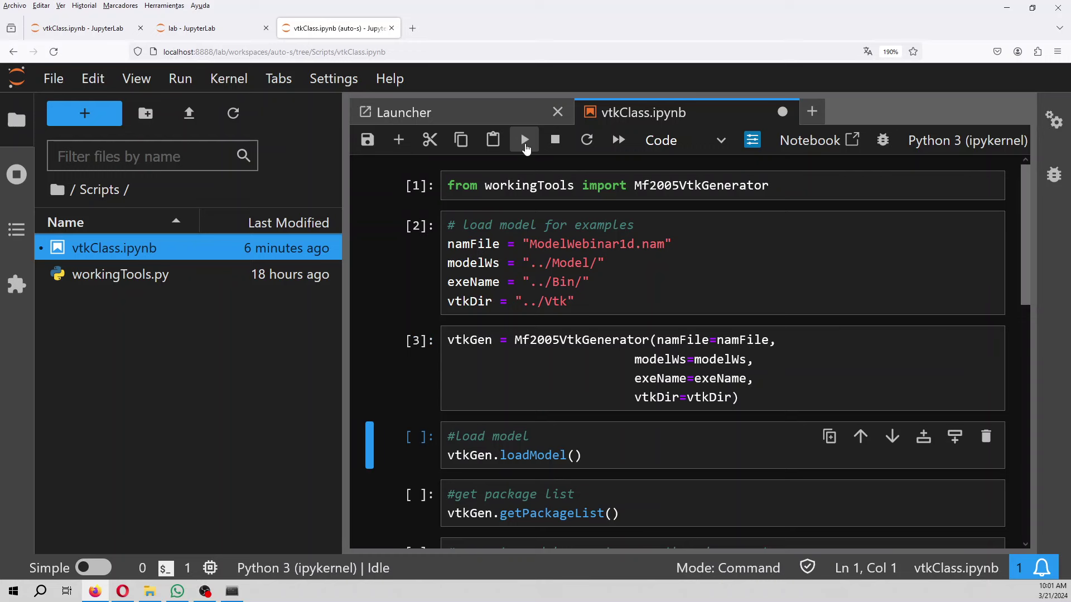
pyautogui.click(525, 143)
pyautogui.scroll(-3, 691, 329)
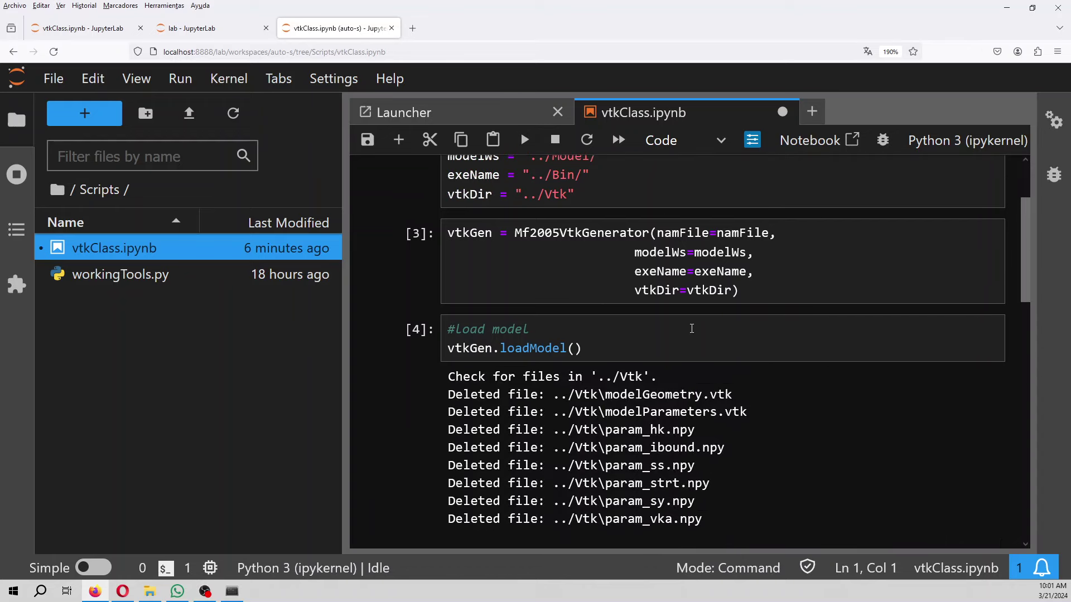
pyautogui.scroll(-3, 692, 329)
pyautogui.scroll(-3, 691, 329)
pyautogui.scroll(-2, 691, 329)
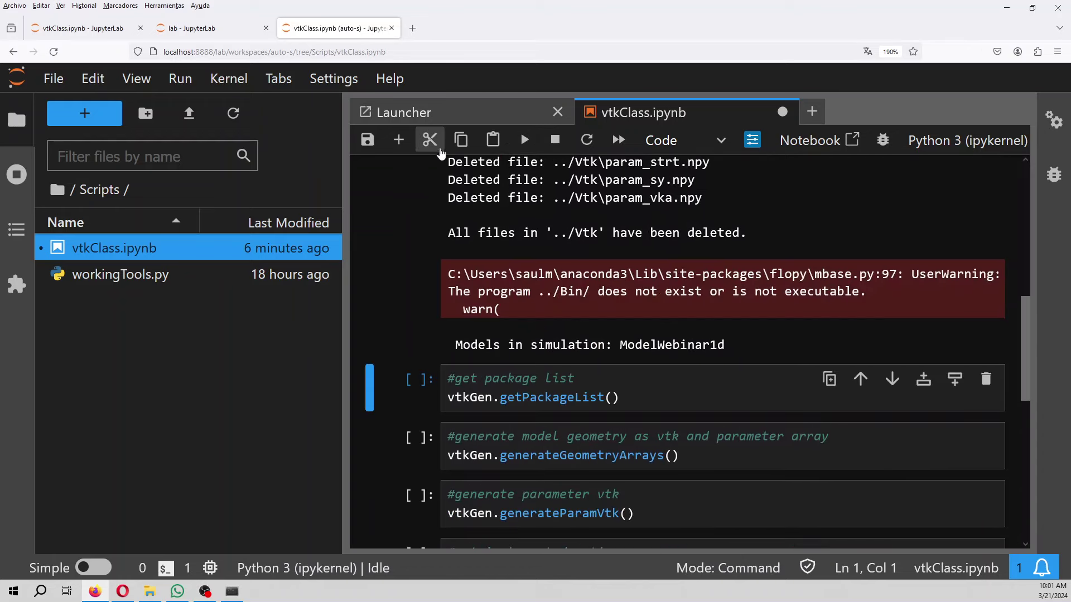
pyautogui.click(522, 141)
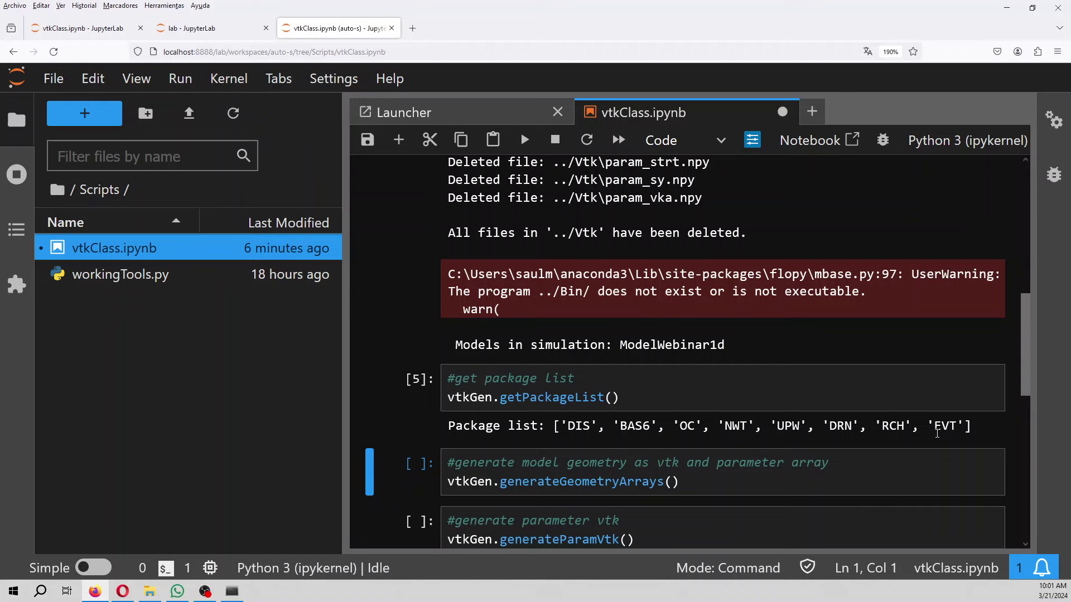
pyautogui.scroll(-2, 651, 457)
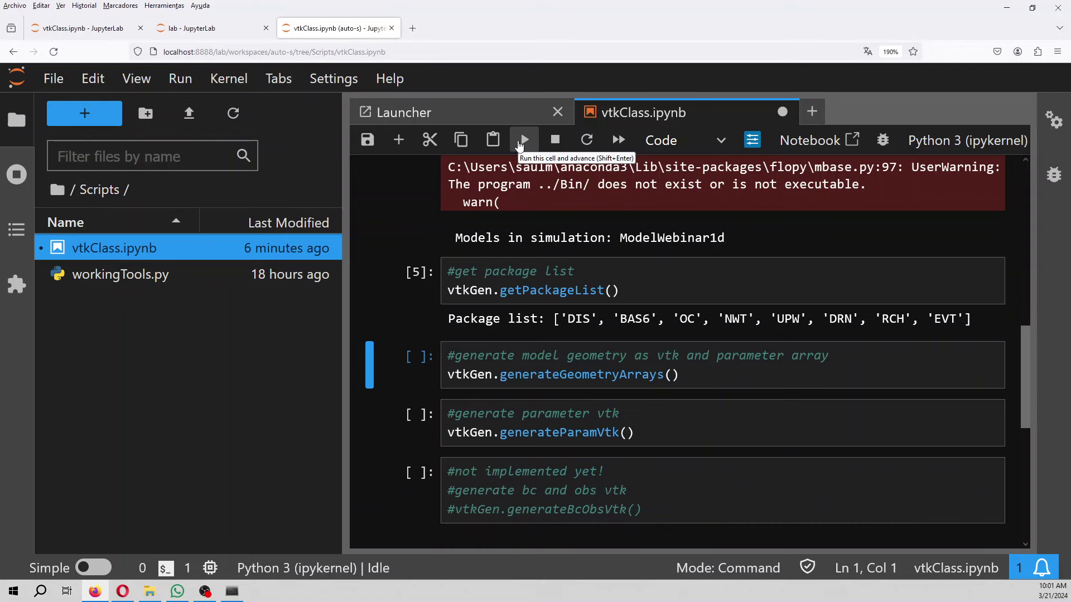
pyautogui.click(520, 143)
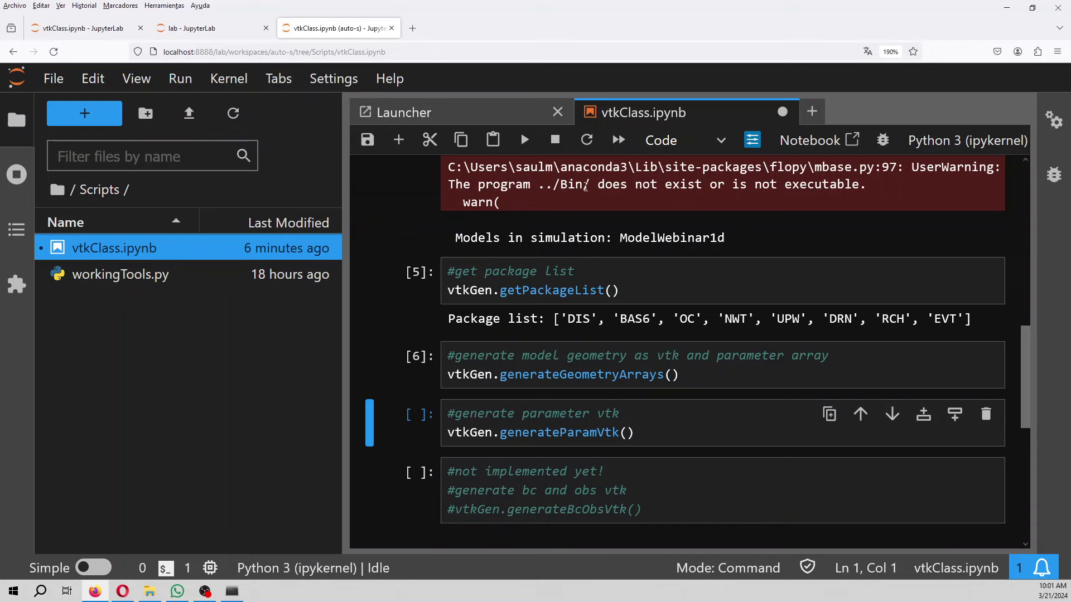
pyautogui.click(728, 218)
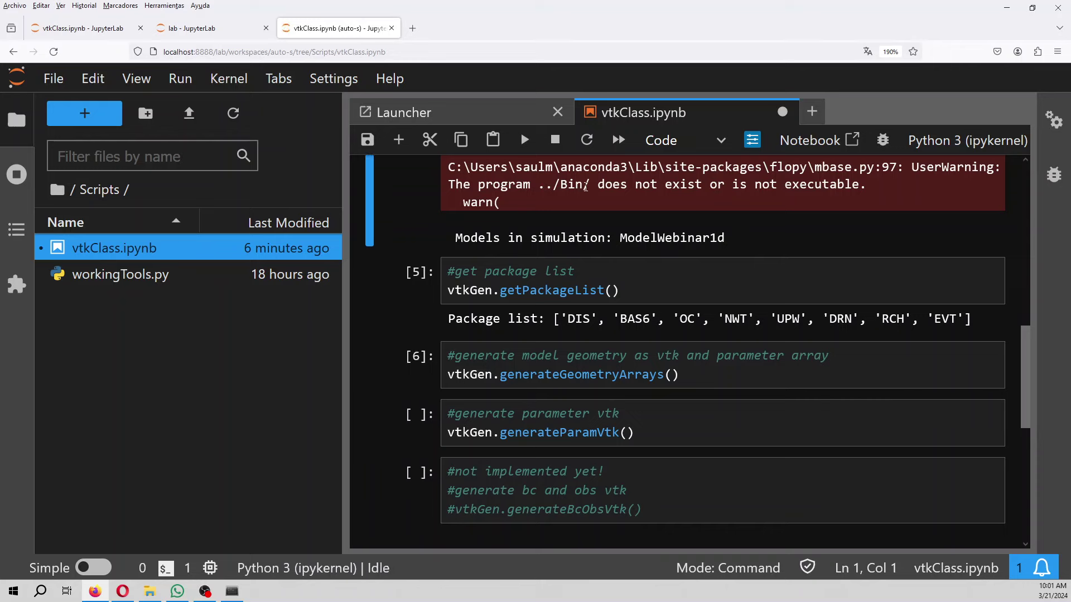
pyautogui.click(599, 432)
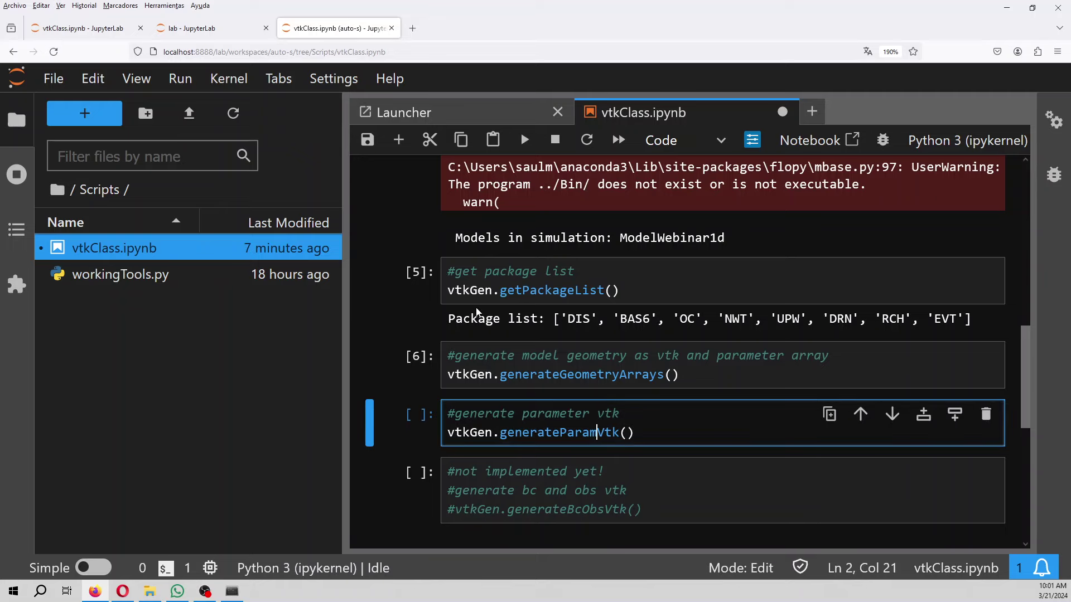
pyautogui.click(524, 139)
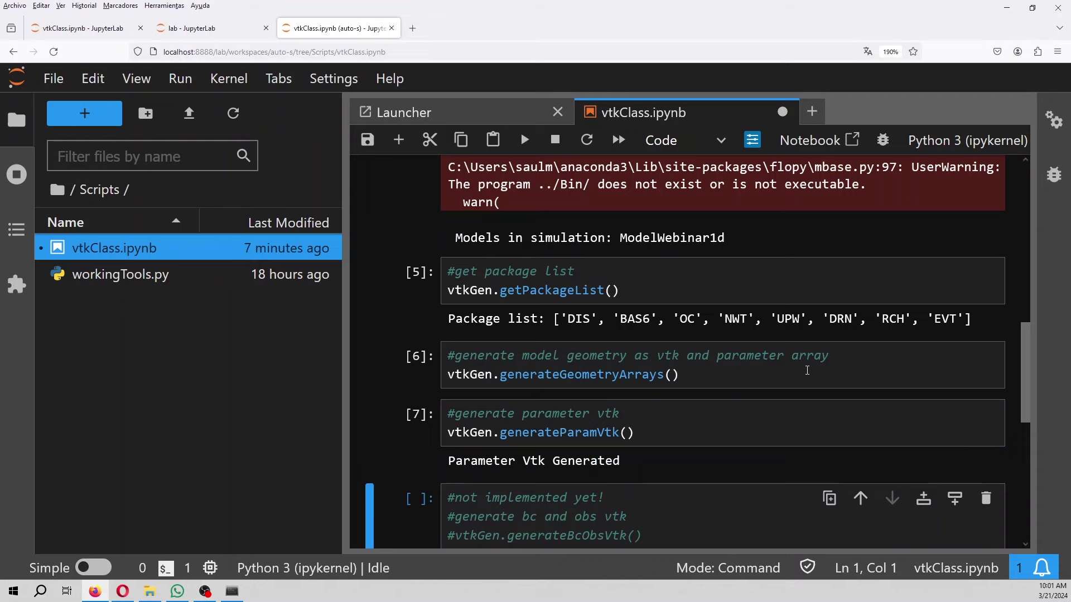
# Check the Vtk folder for modelGeometry and modelParameters files, then launch ParaView 5.11.1
pyautogui.click(59, 190)
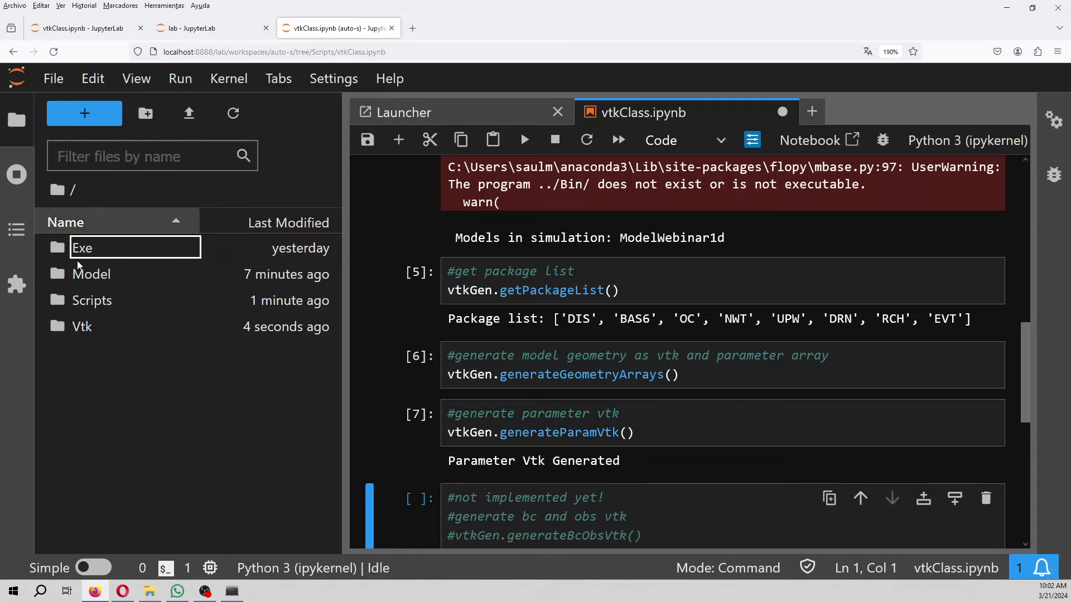
pyautogui.click(82, 326)
pyautogui.click(82, 327)
pyautogui.doubleClick(85, 327)
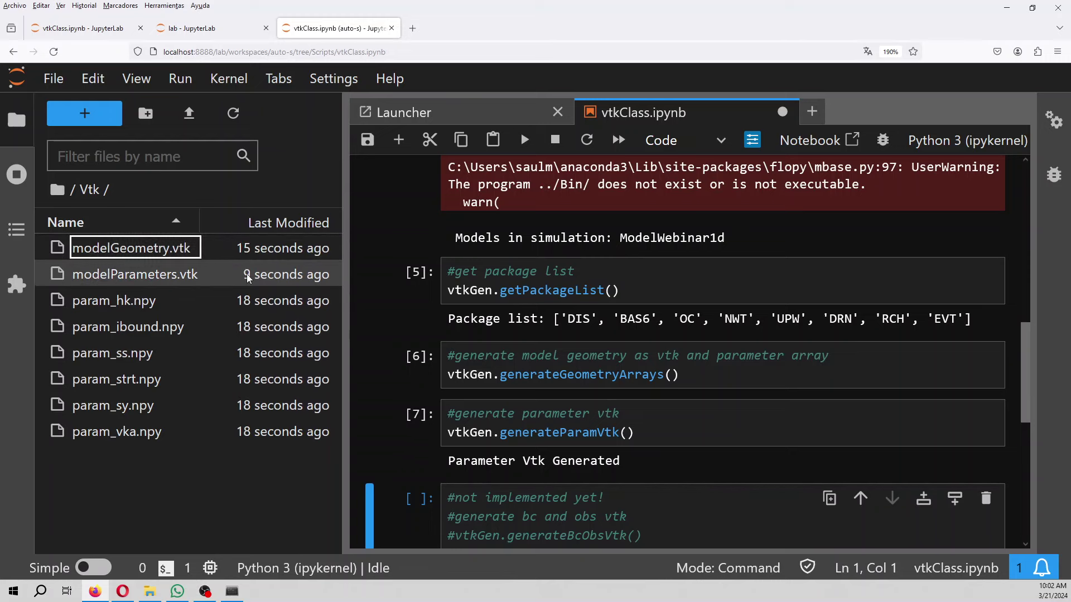
pyautogui.click(42, 592)
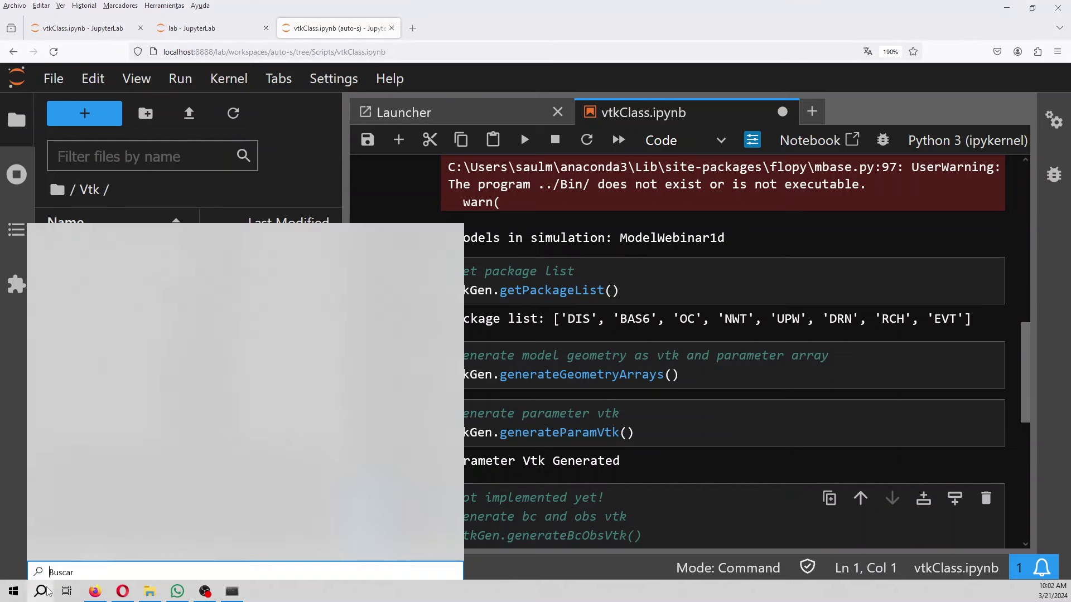
pyautogui.write('para')
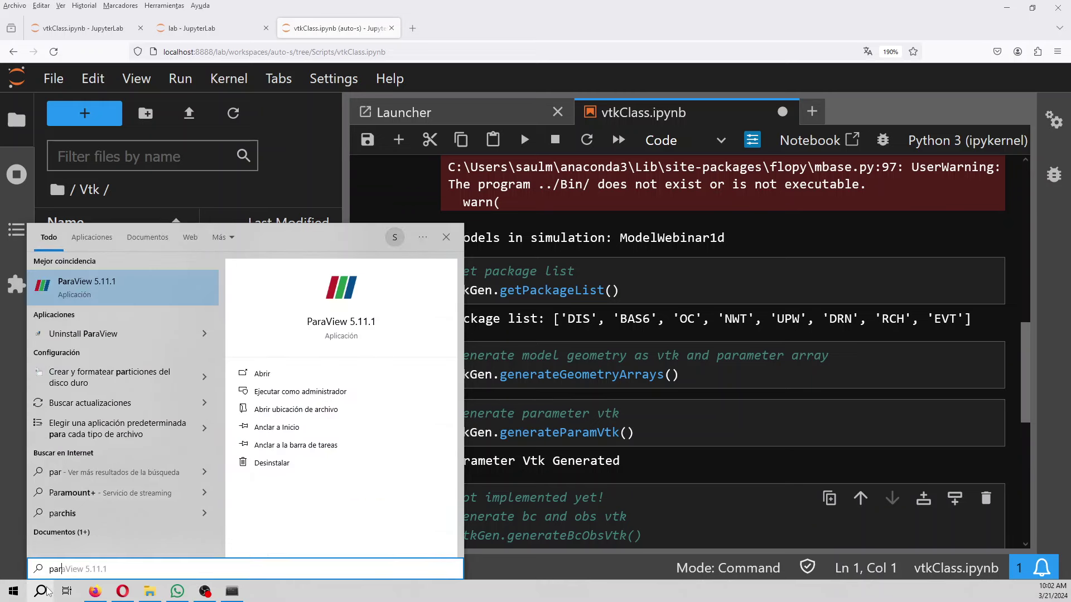
pyautogui.press('Return')
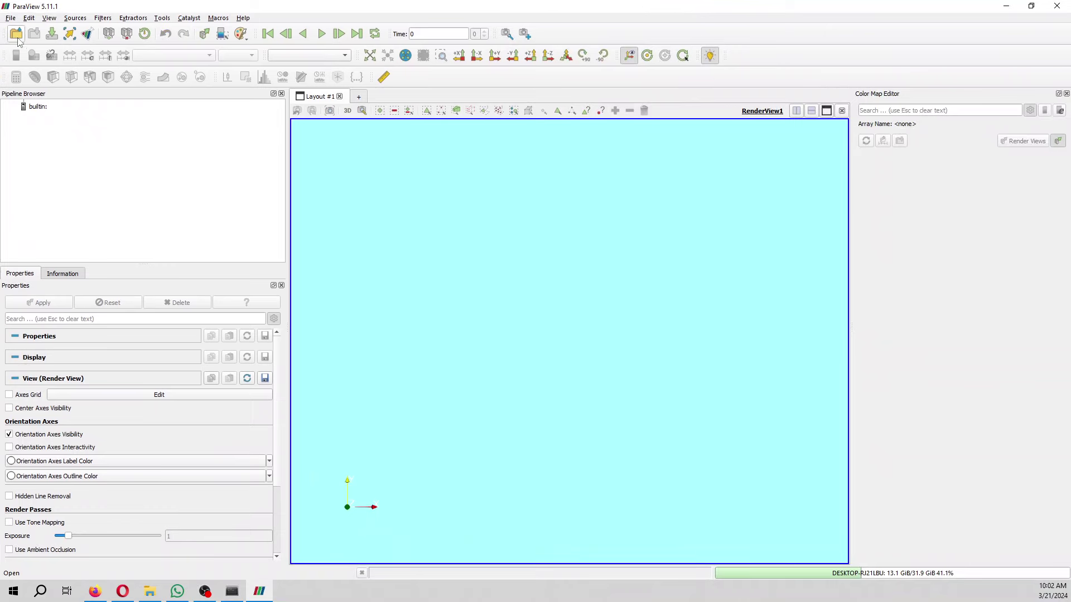
# Open modelParameters.vtk from Documents\pythonClassExportMF2005ModelstoVtk\Vtk
pyautogui.click(17, 33)
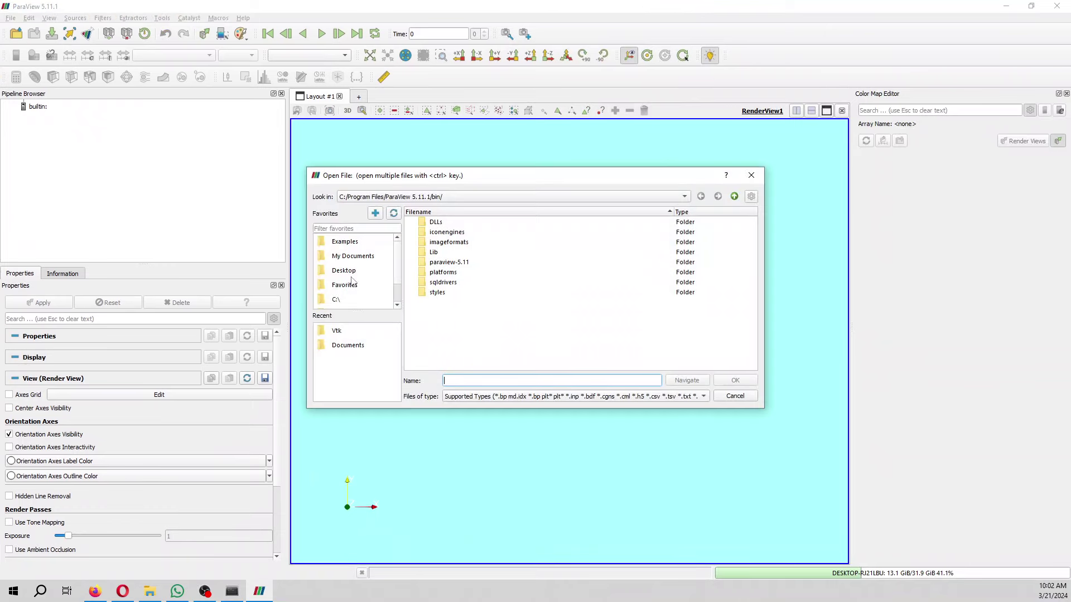
pyautogui.click(339, 300)
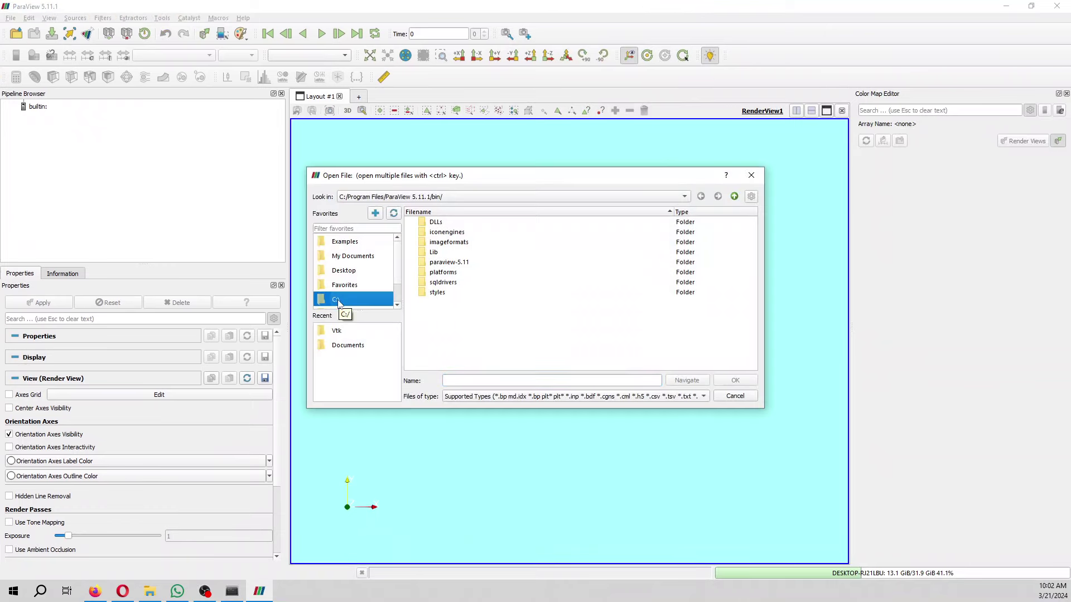
pyautogui.click(341, 258)
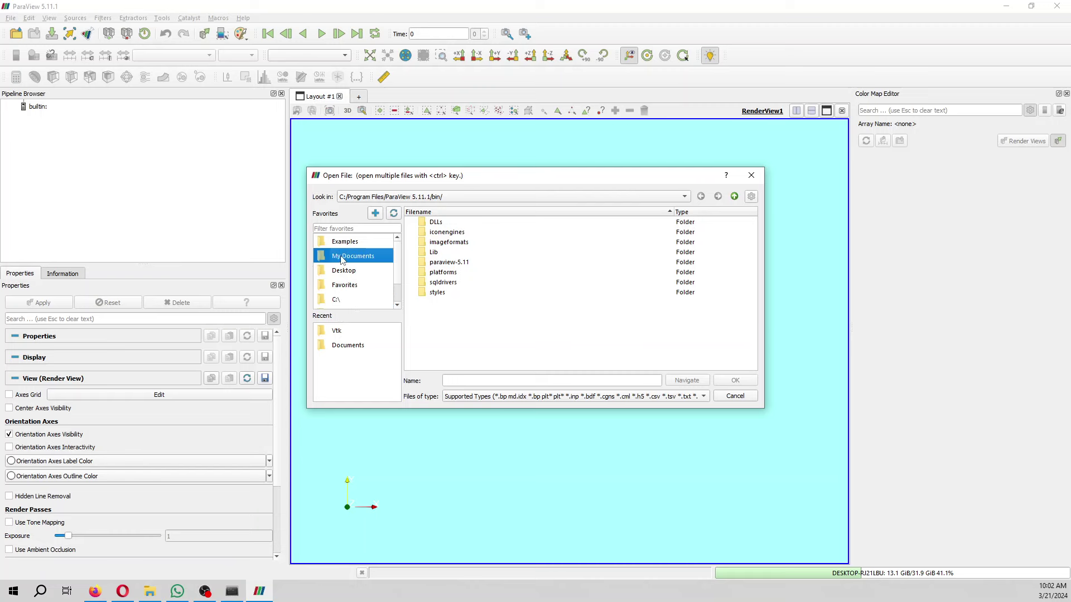
pyautogui.click(347, 345)
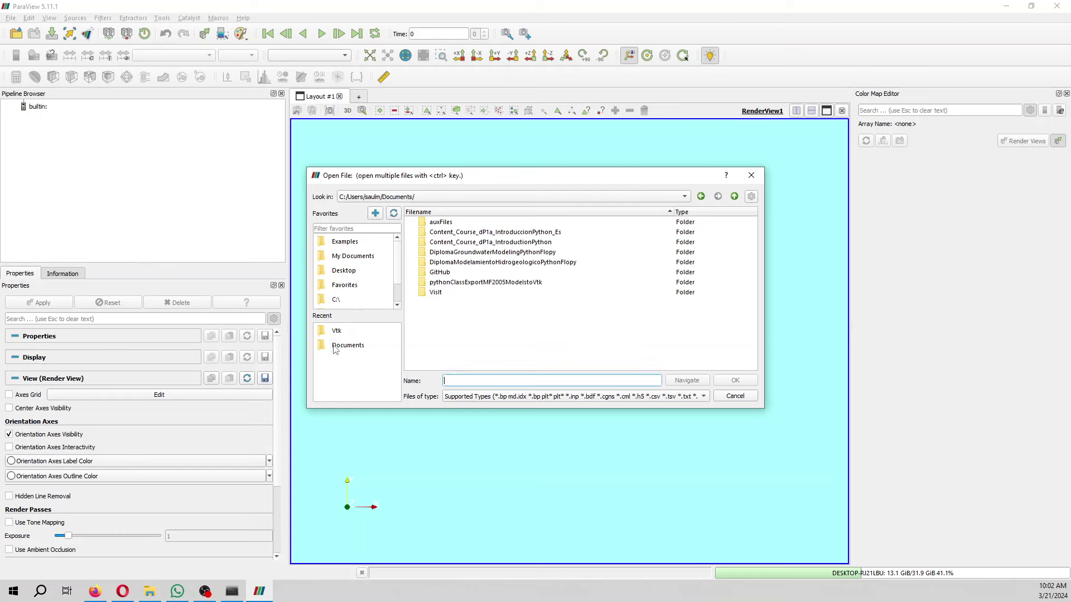
pyautogui.doubleClick(465, 282)
pyautogui.doubleClick(434, 262)
pyautogui.doubleClick(458, 253)
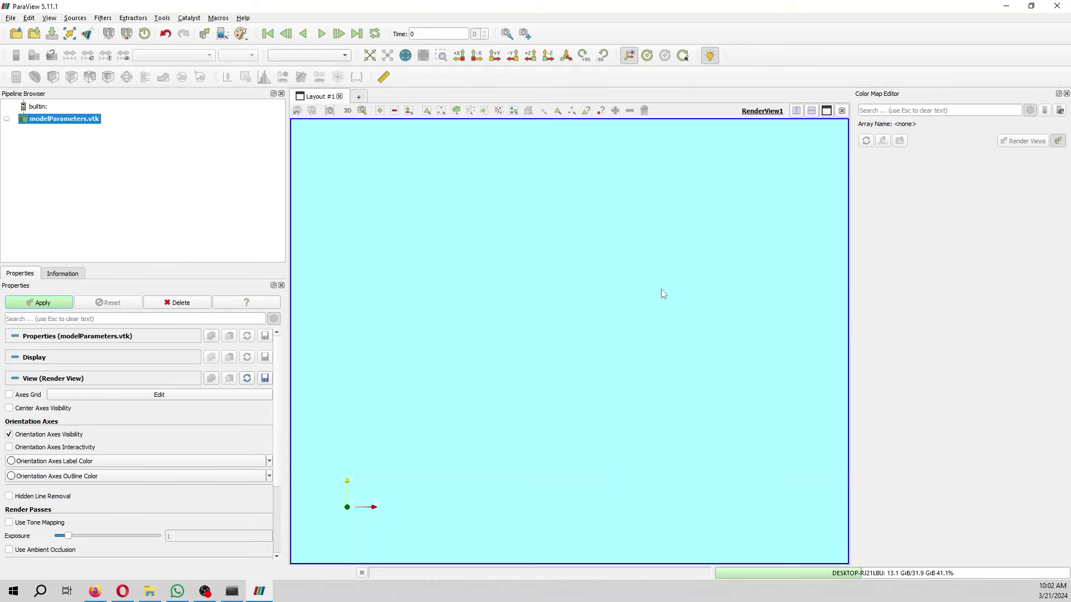
# Threshold the model on ibound between 0.1 and 1 and apply it
pyautogui.moveTo(660, 289)
pyautogui.mouseDown()
pyautogui.moveTo(588, 370)
pyautogui.moveTo(520, 320)
pyautogui.moveTo(509, 394)
pyautogui.mouseUp()
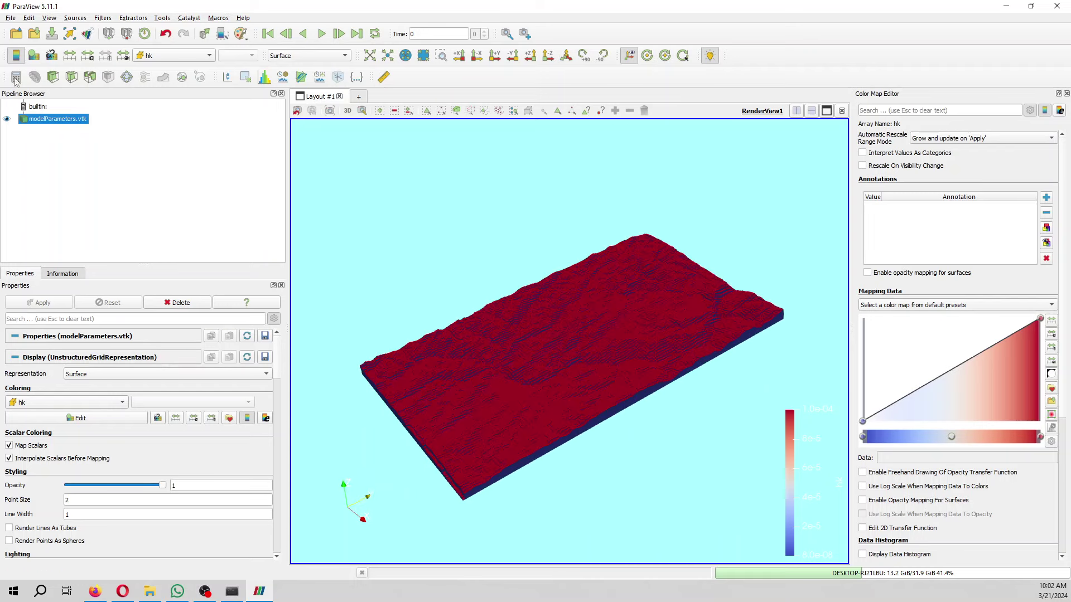
pyautogui.click(90, 77)
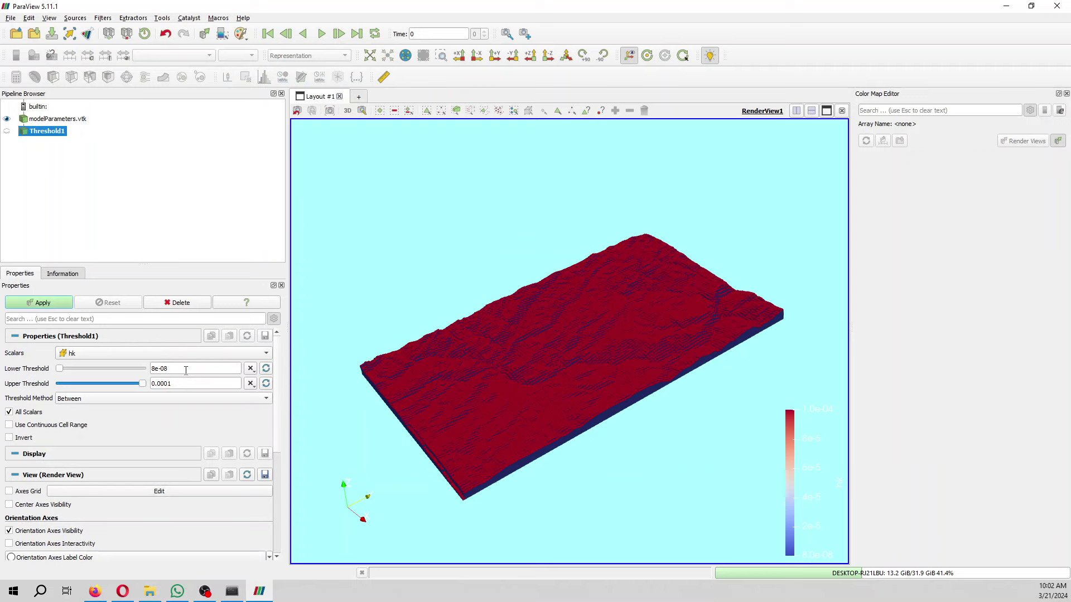
pyautogui.click(167, 353)
pyautogui.click(158, 366)
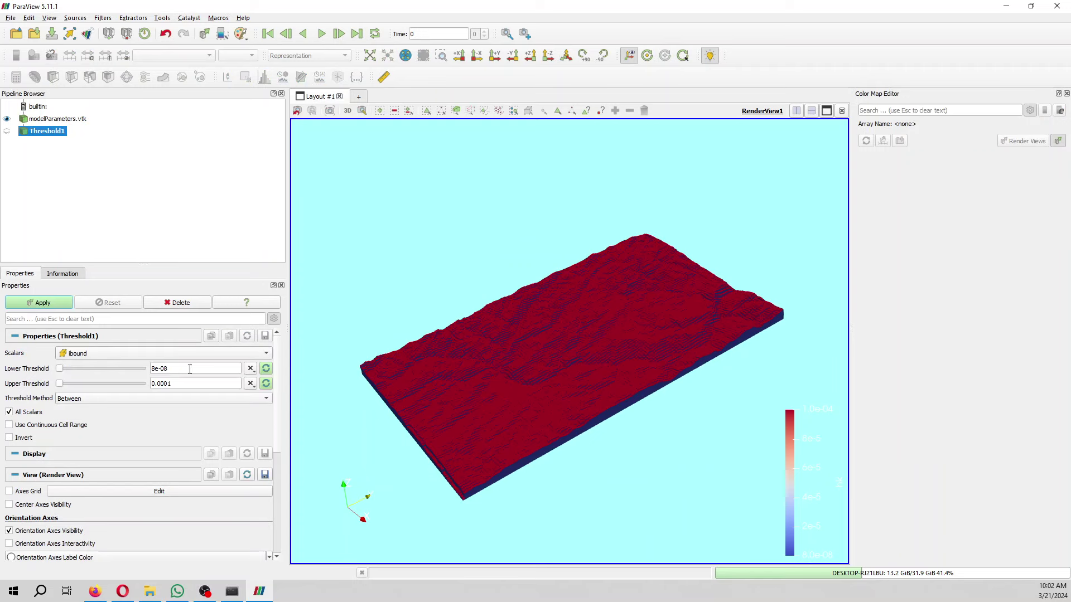
pyautogui.click(189, 369)
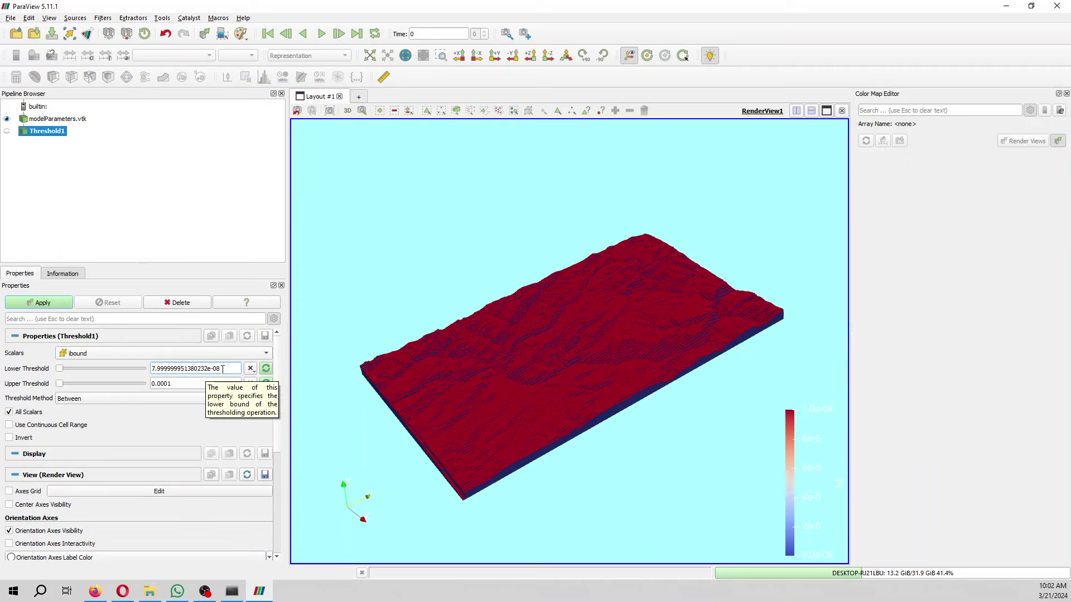
pyautogui.moveTo(221, 369); pyautogui.dragTo(130, 369)
pyautogui.write('0.1')
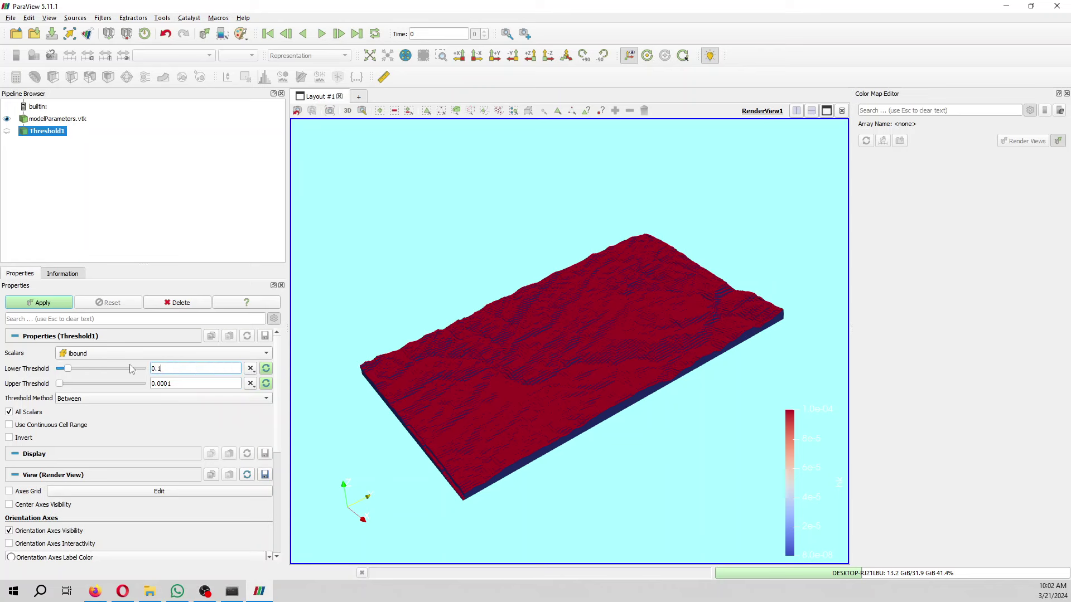
pyautogui.click(188, 383)
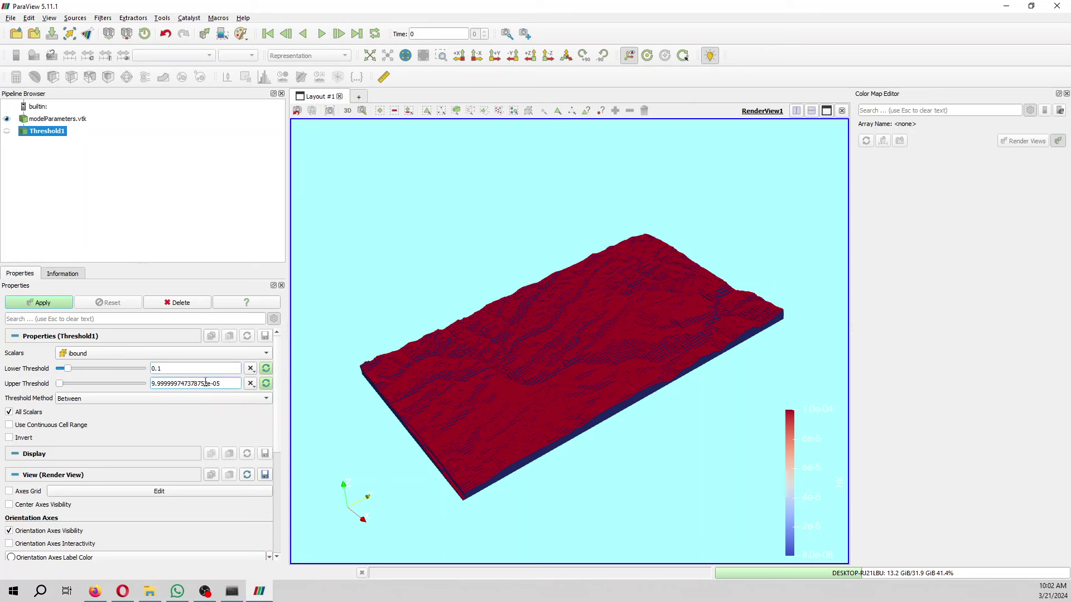
pyautogui.moveTo(221, 384); pyautogui.dragTo(130, 383)
pyautogui.write('1')
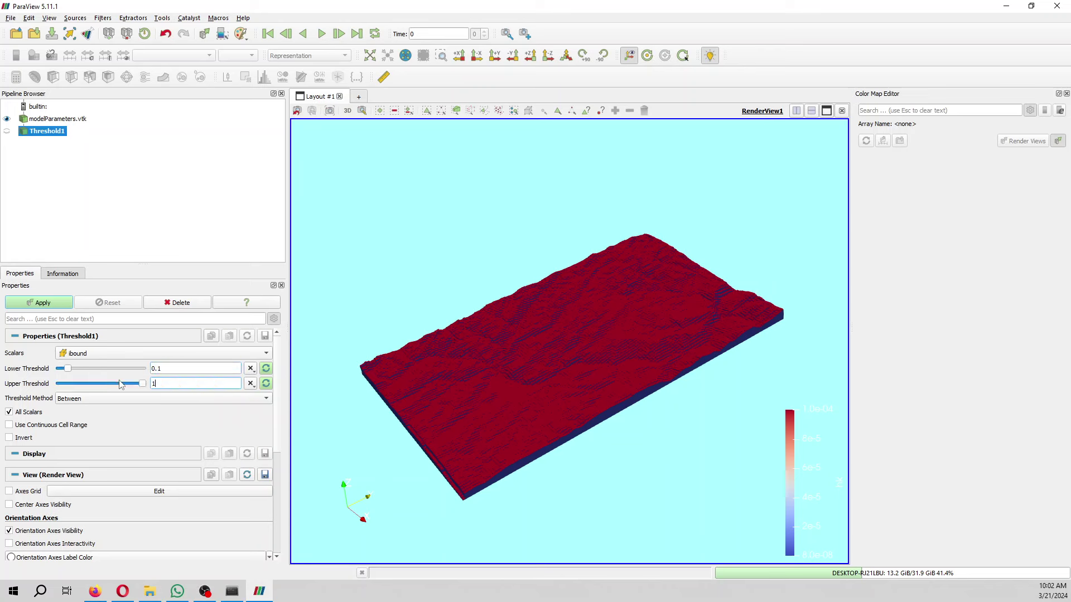
pyautogui.click(62, 305)
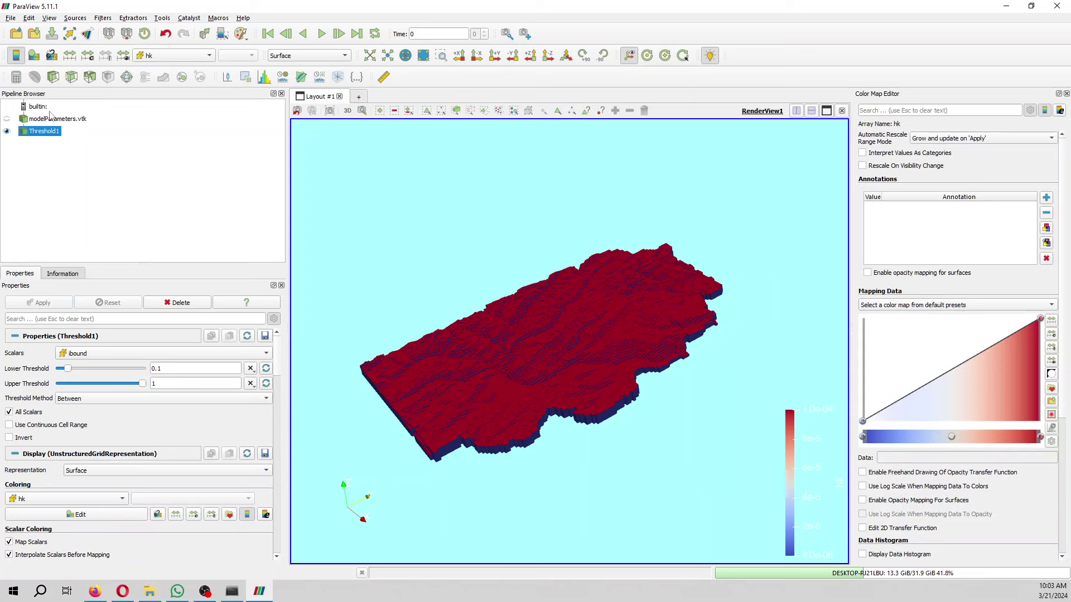
# Clip the thresholded model with a Y-normal plane, with Invert unchecked
pyautogui.click(53, 78)
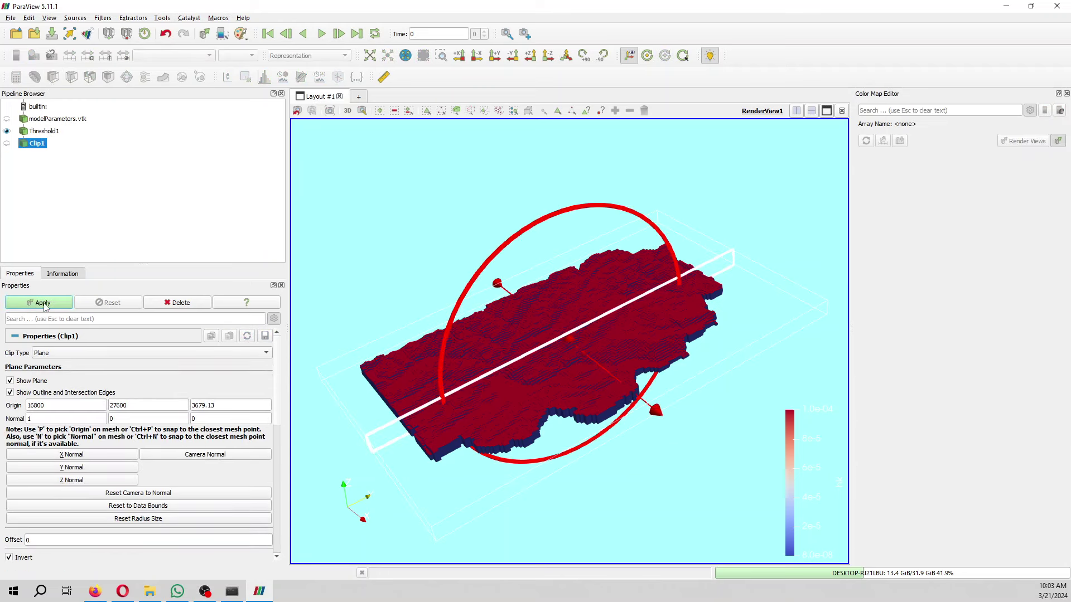
pyautogui.click(72, 467)
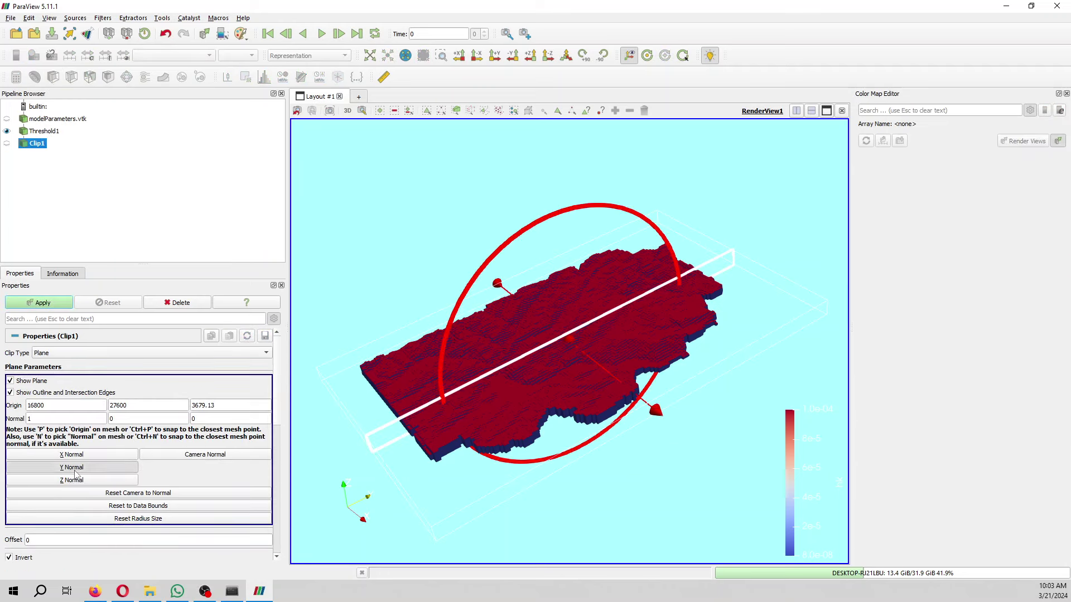
pyautogui.click(39, 302)
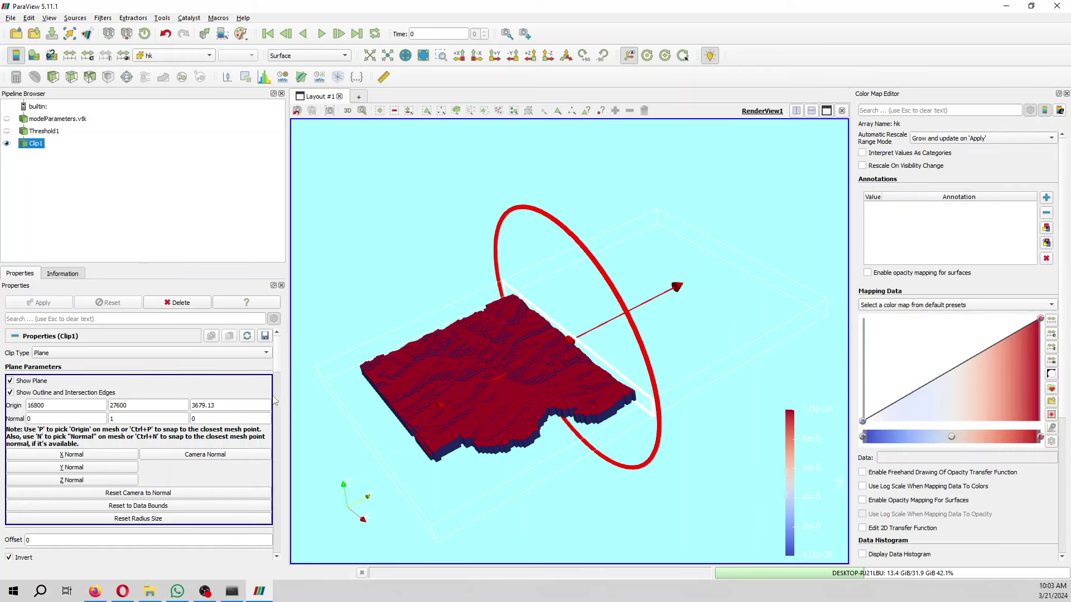
pyautogui.scroll(-1, 282, 368)
pyautogui.scroll(1, 168, 419)
pyautogui.click(9, 558)
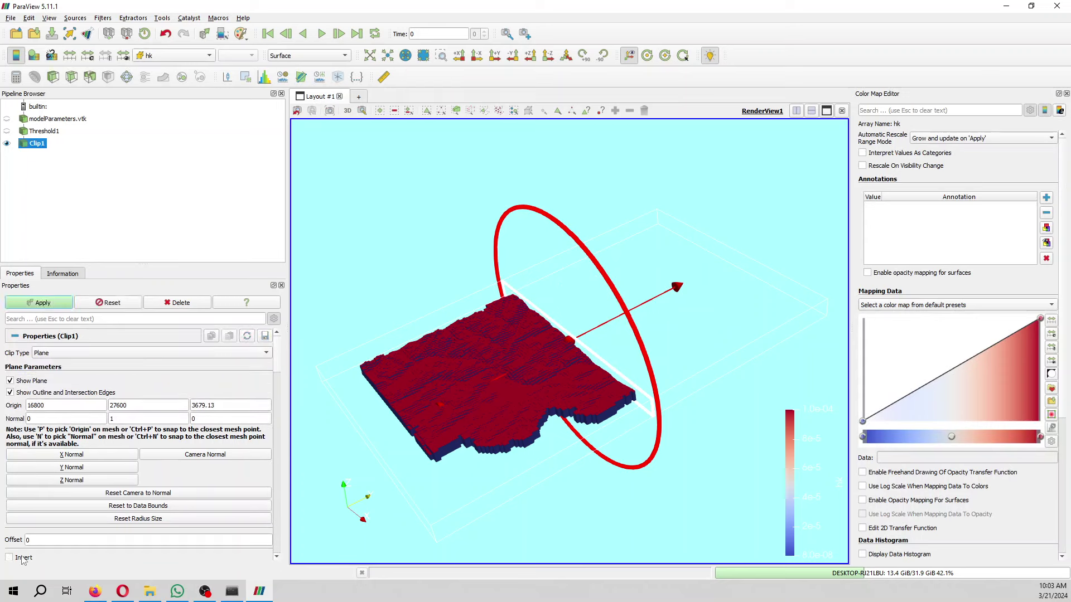
pyautogui.click(42, 302)
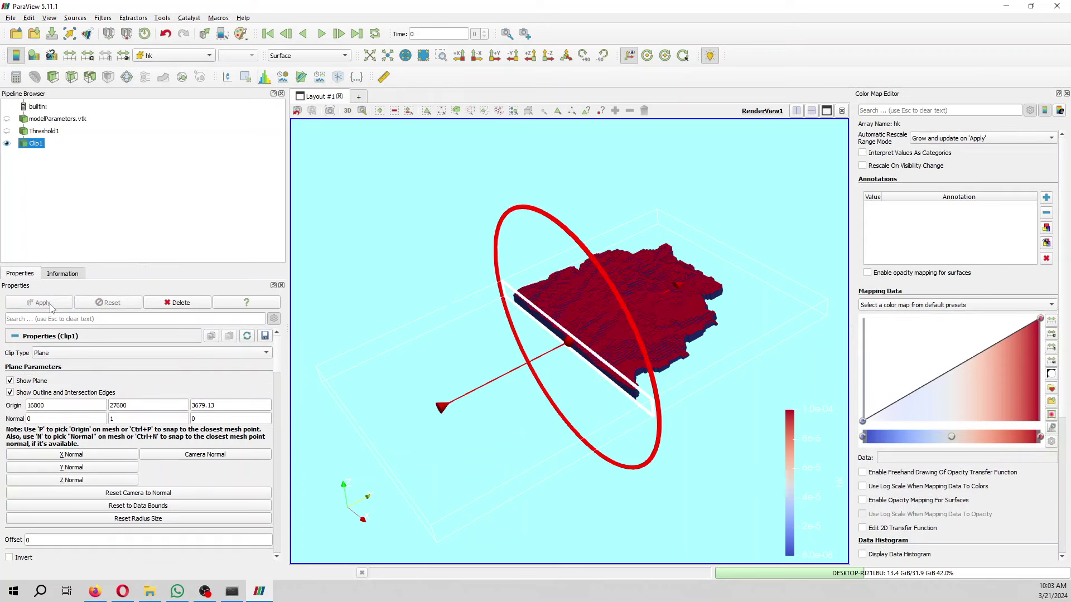
pyautogui.moveTo(277, 352); pyautogui.dragTo(274, 431)
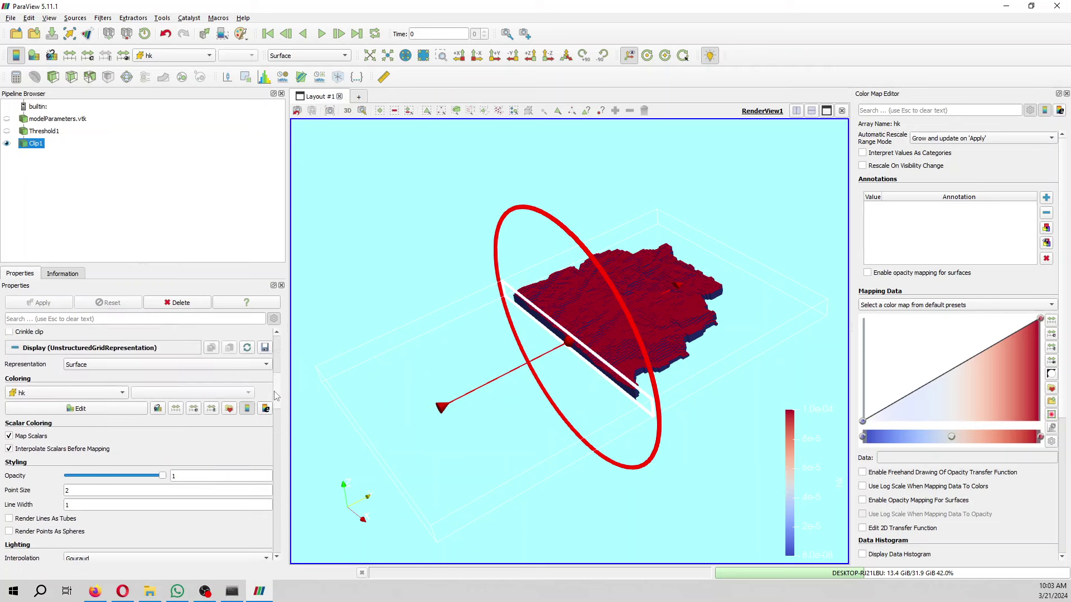
pyautogui.scroll(-5, 273, 432)
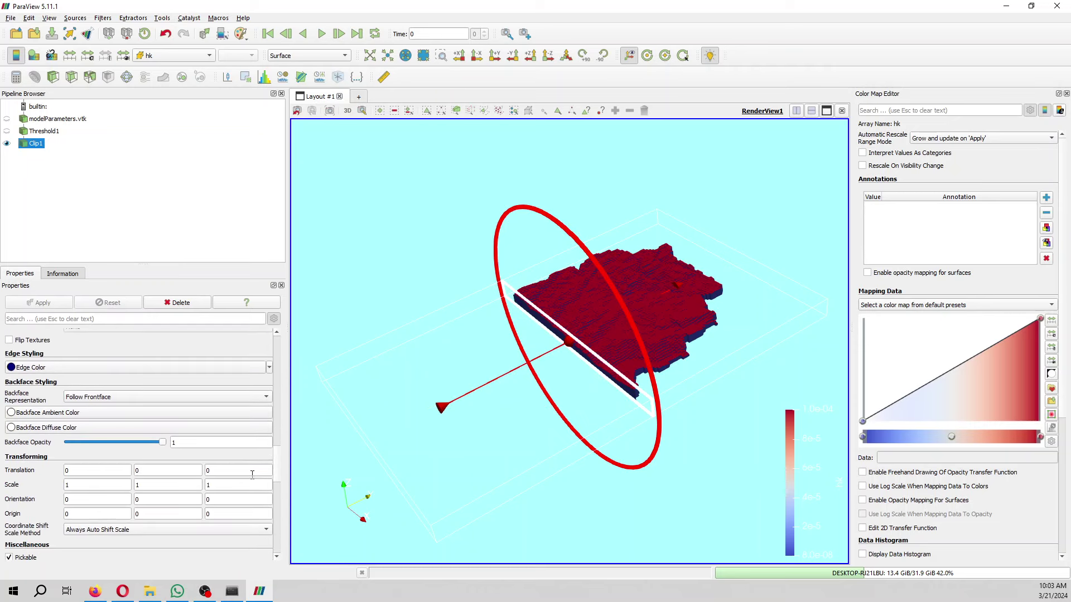
# Set the Z scale to 10 and select Threshold1 to view the whole block
pyautogui.doubleClick(237, 484)
pyautogui.write('0')
pyautogui.press('Return')
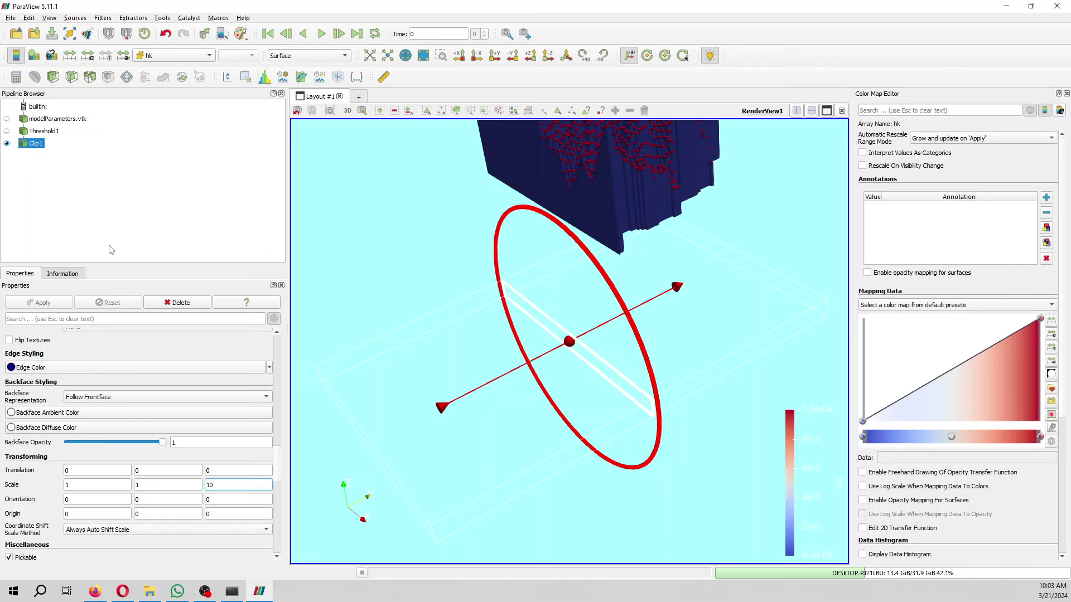
pyautogui.click(44, 131)
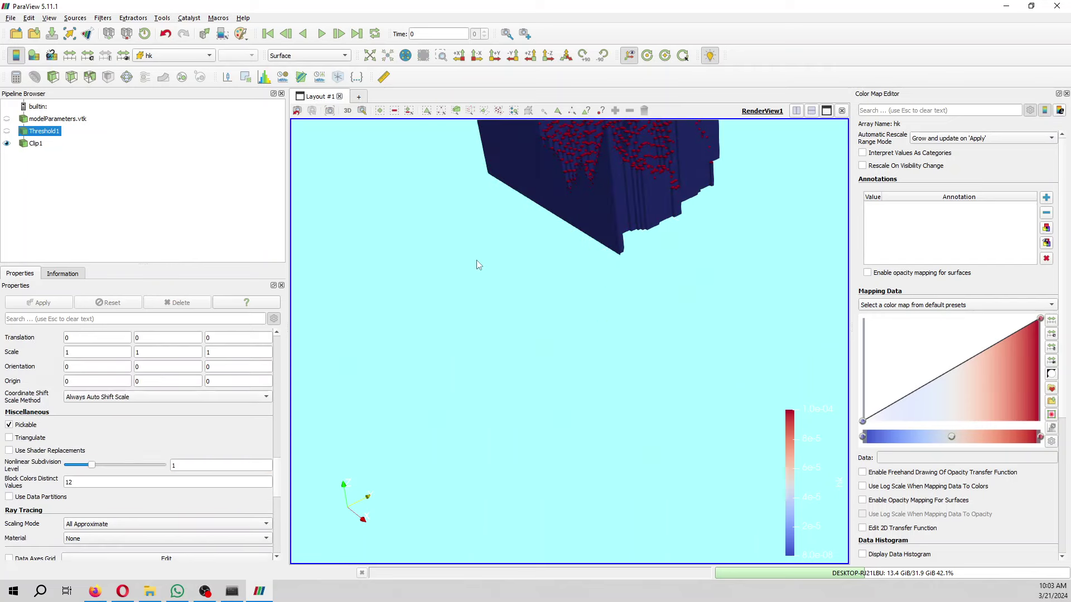
pyautogui.moveTo(475, 261); pyautogui.dragTo(425, 450)
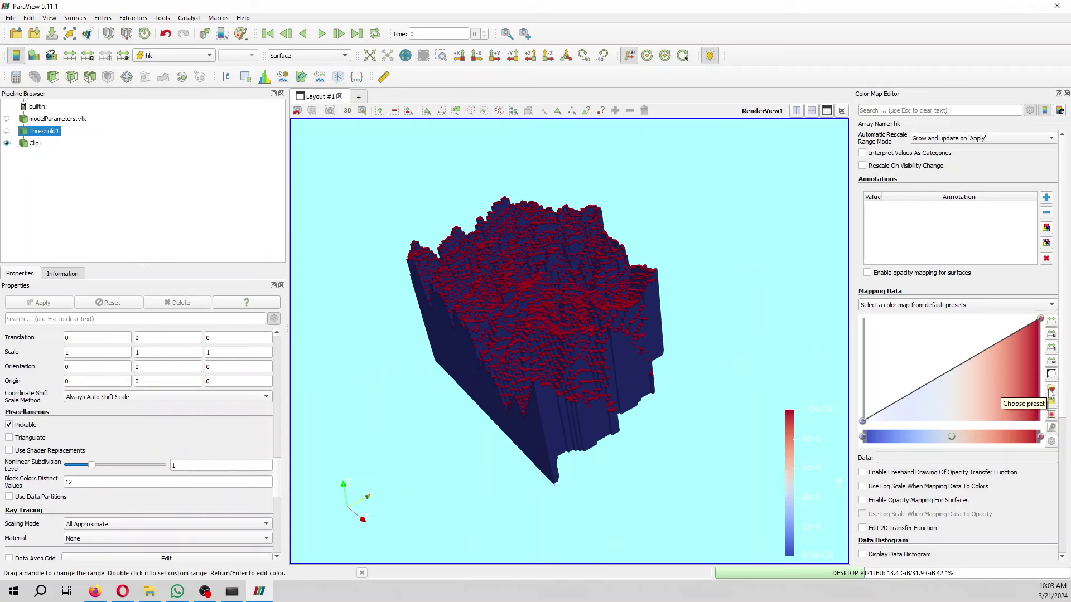
# Apply the Cividis preset from the All presets group to the hk colouring
pyautogui.click(1051, 391)
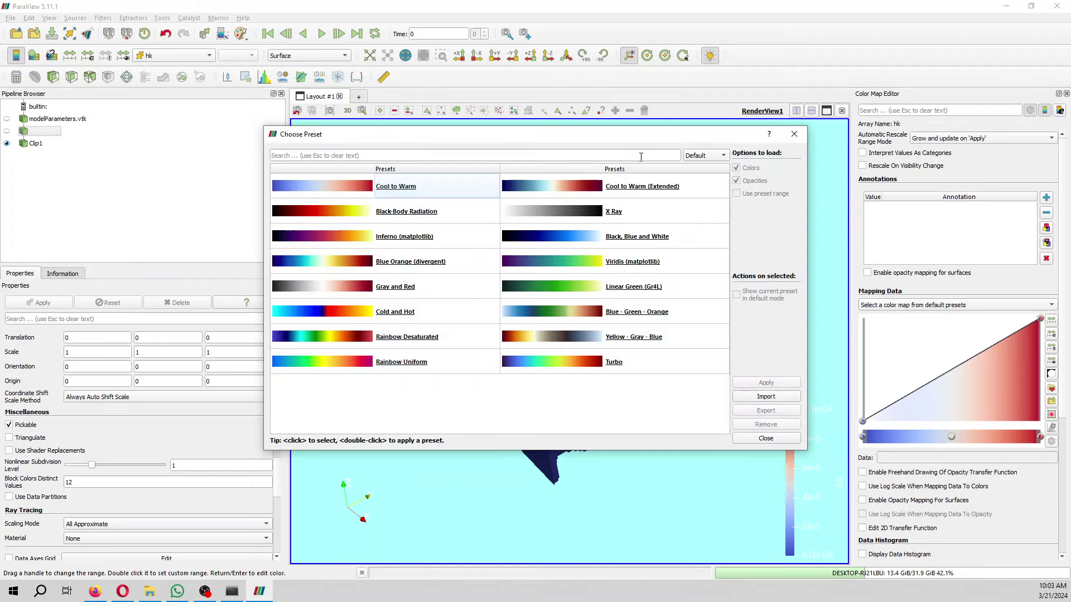
pyautogui.click(707, 154)
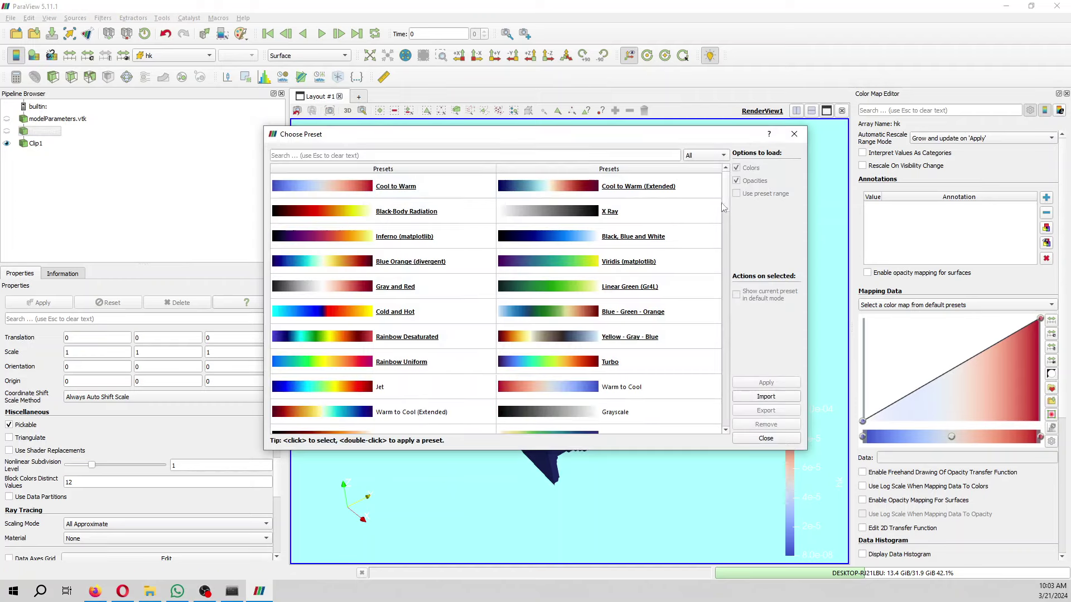
pyautogui.scroll(-5, 722, 246)
pyautogui.scroll(-5, 723, 245)
pyautogui.scroll(-5, 720, 289)
pyautogui.scroll(-3, 719, 309)
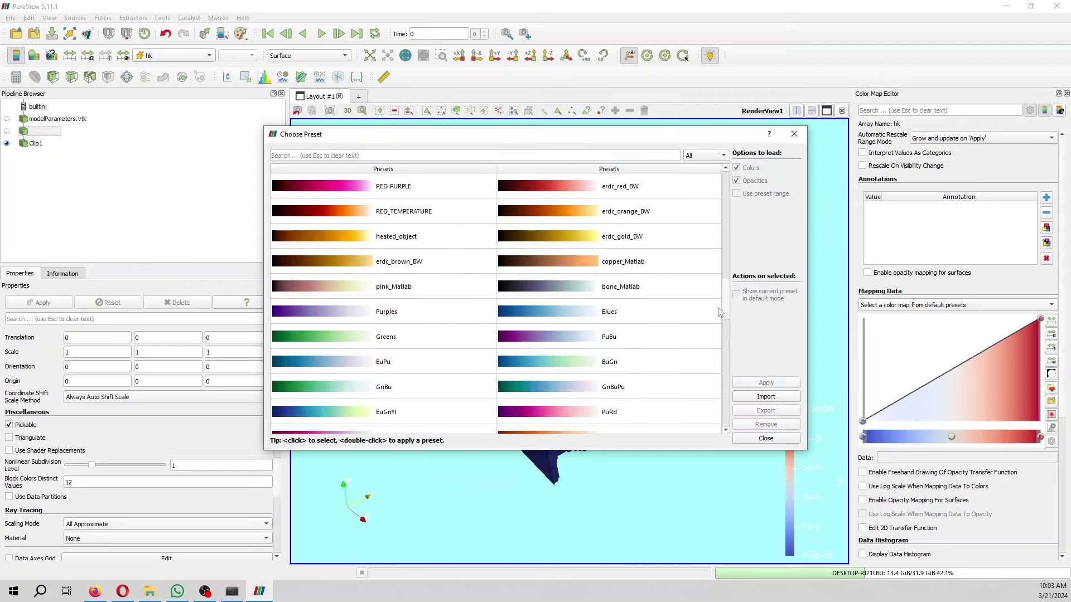
pyautogui.scroll(-1, 718, 312)
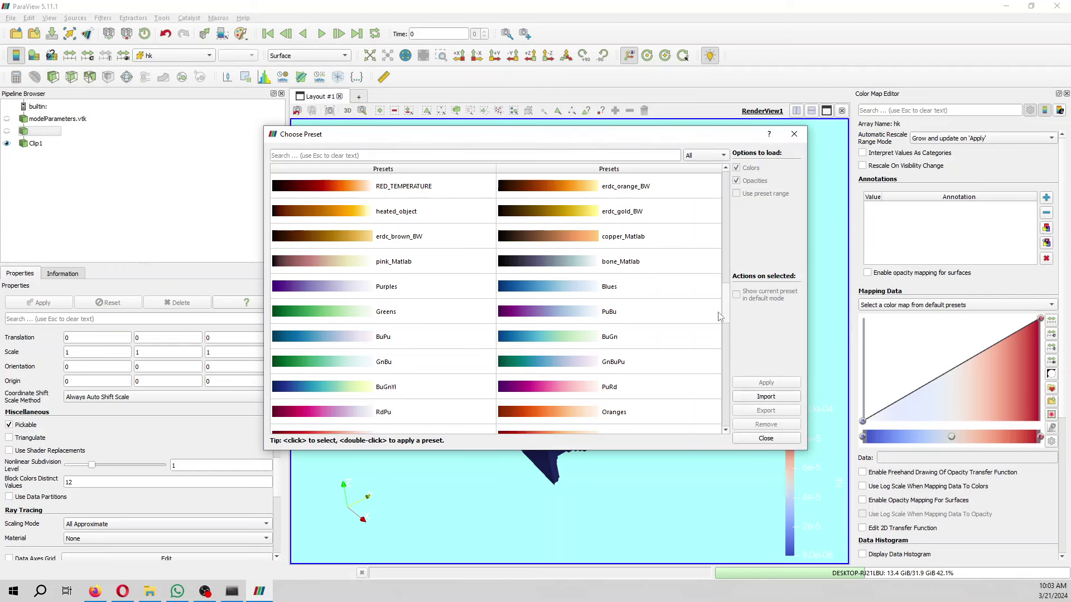
pyautogui.scroll(-1, 718, 316)
pyautogui.scroll(-5, 718, 327)
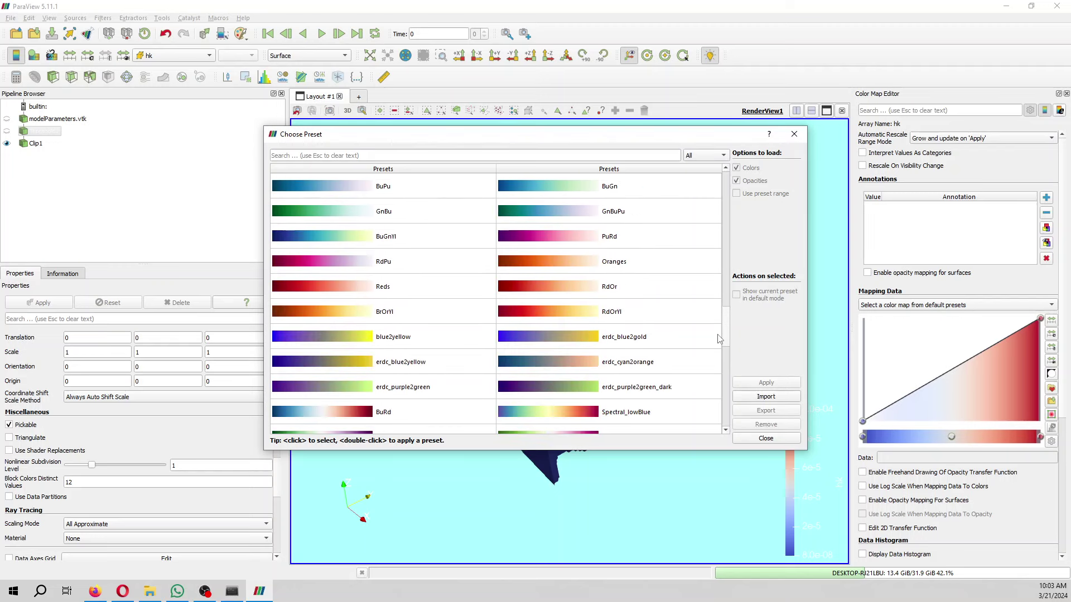
pyautogui.scroll(-4, 719, 338)
pyautogui.scroll(-4, 719, 352)
pyautogui.scroll(-4, 719, 376)
pyautogui.scroll(-4, 721, 401)
pyautogui.scroll(-1, 722, 409)
pyautogui.click(619, 337)
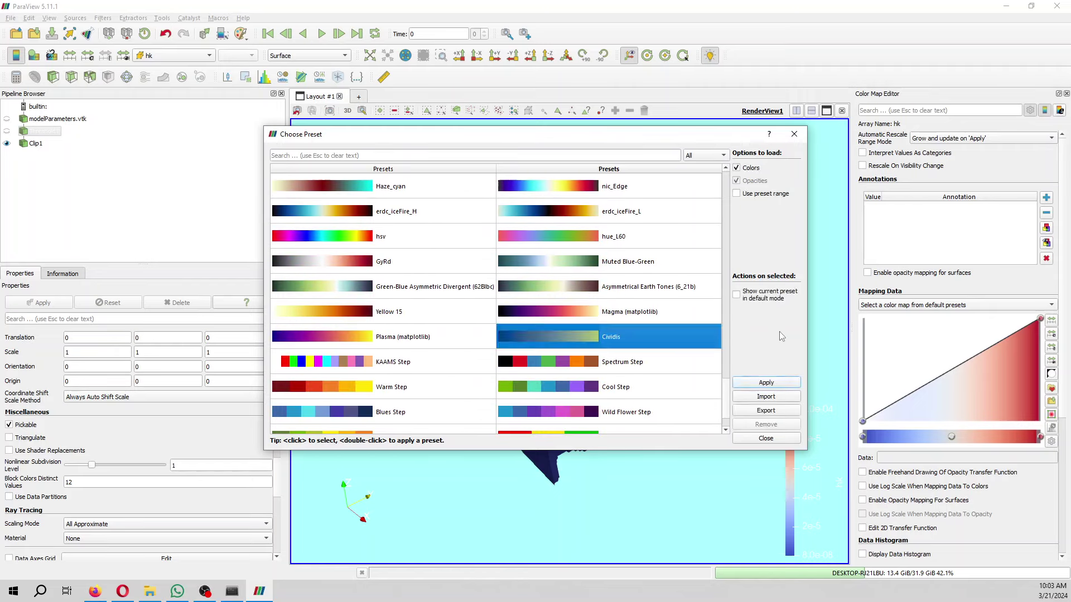
pyautogui.click(766, 383)
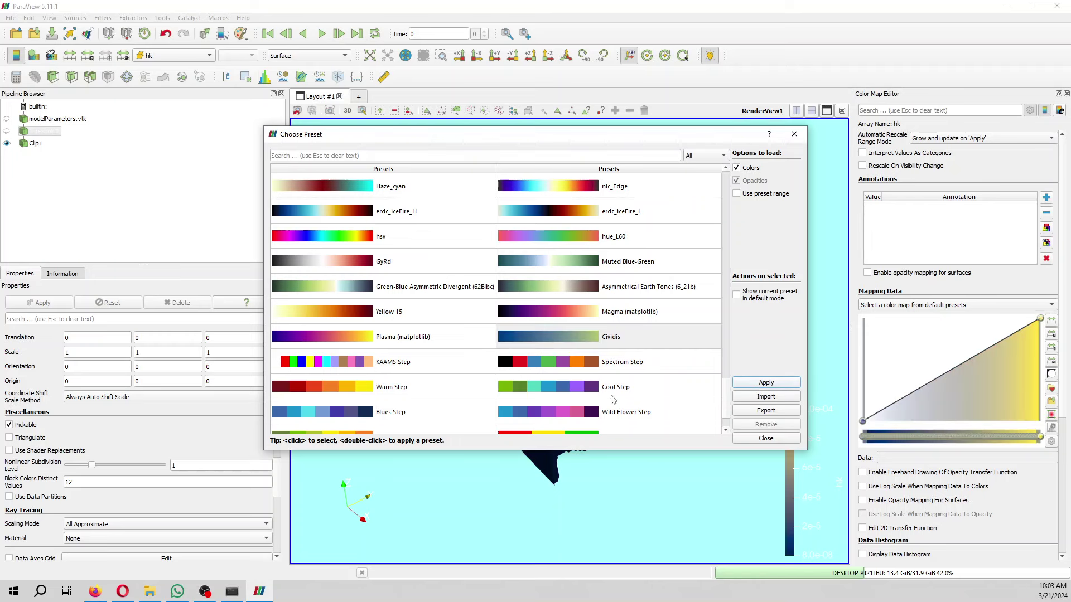
# Try the Blues Step preset for comparison, then reapply Cividis to the model
pyautogui.click(723, 404)
pyautogui.scroll(-1, 725, 406)
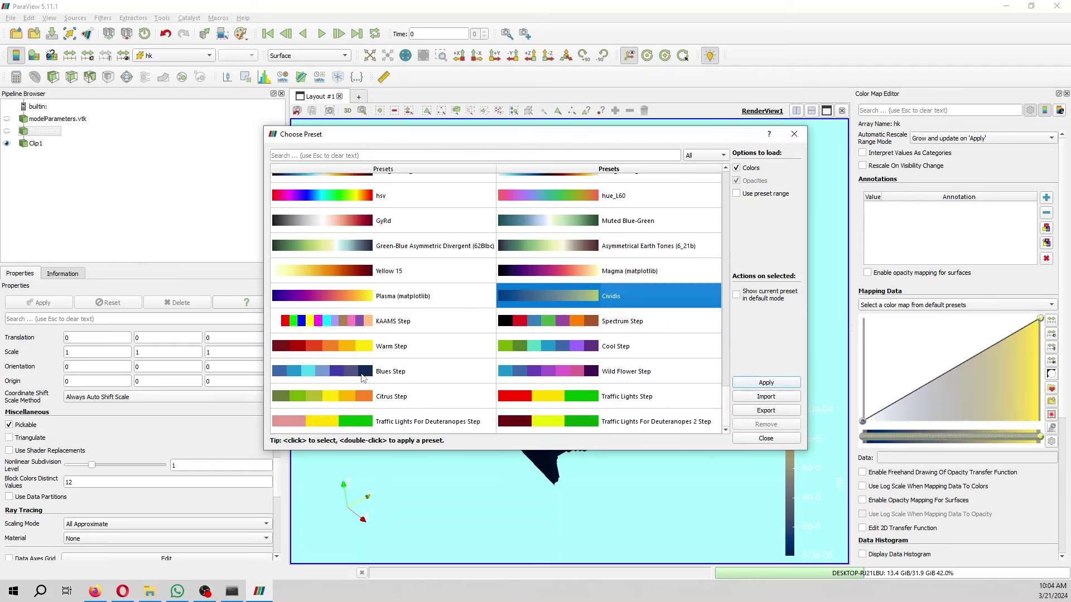
pyautogui.click(385, 371)
pyautogui.click(767, 383)
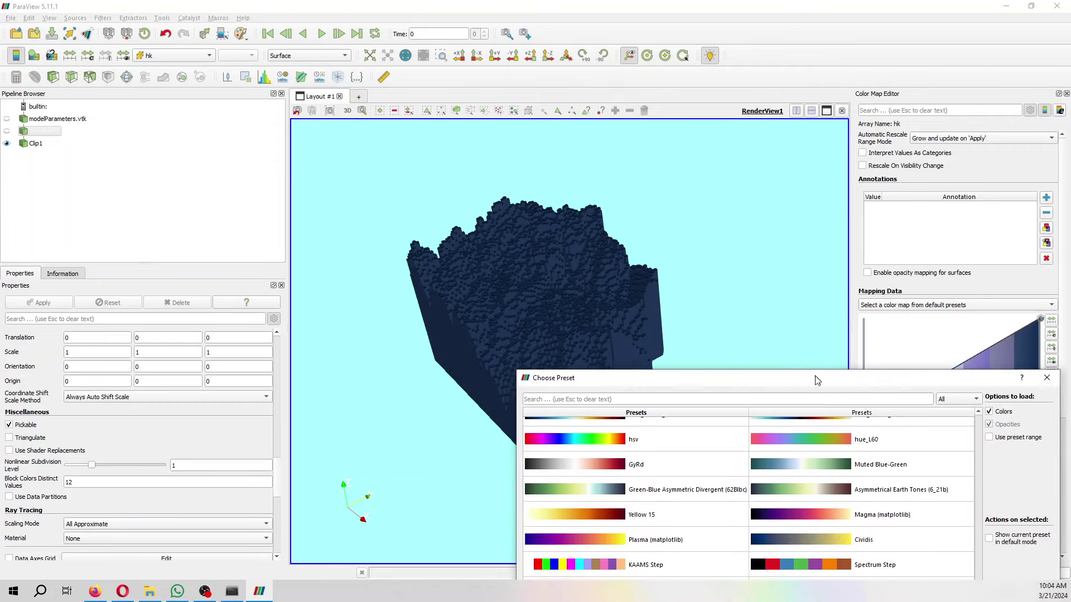
pyautogui.moveTo(561, 132); pyautogui.dragTo(622, 65)
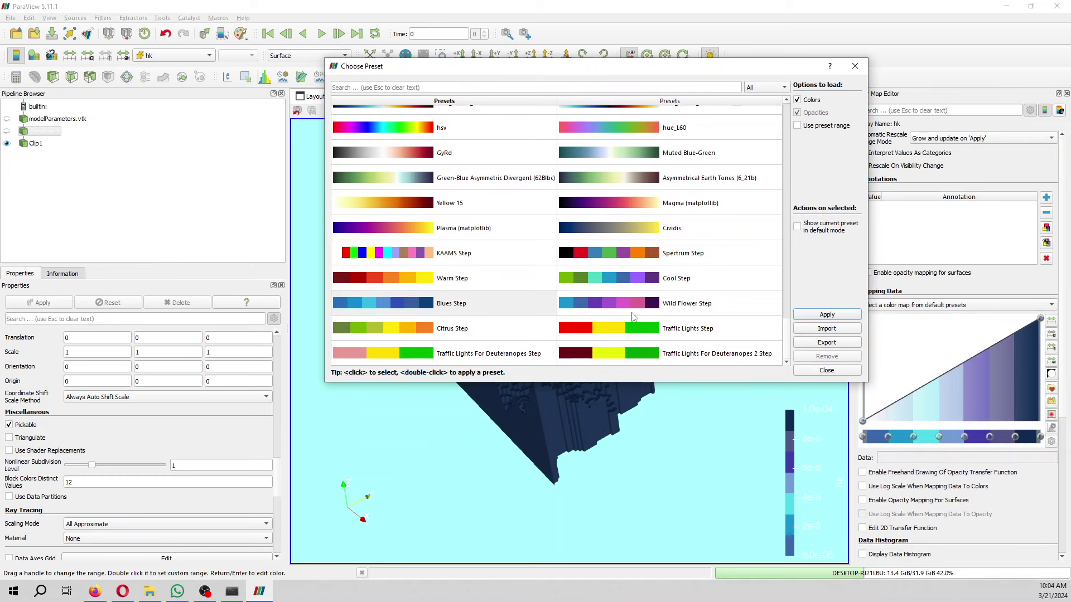
pyautogui.click(610, 231)
pyautogui.click(826, 315)
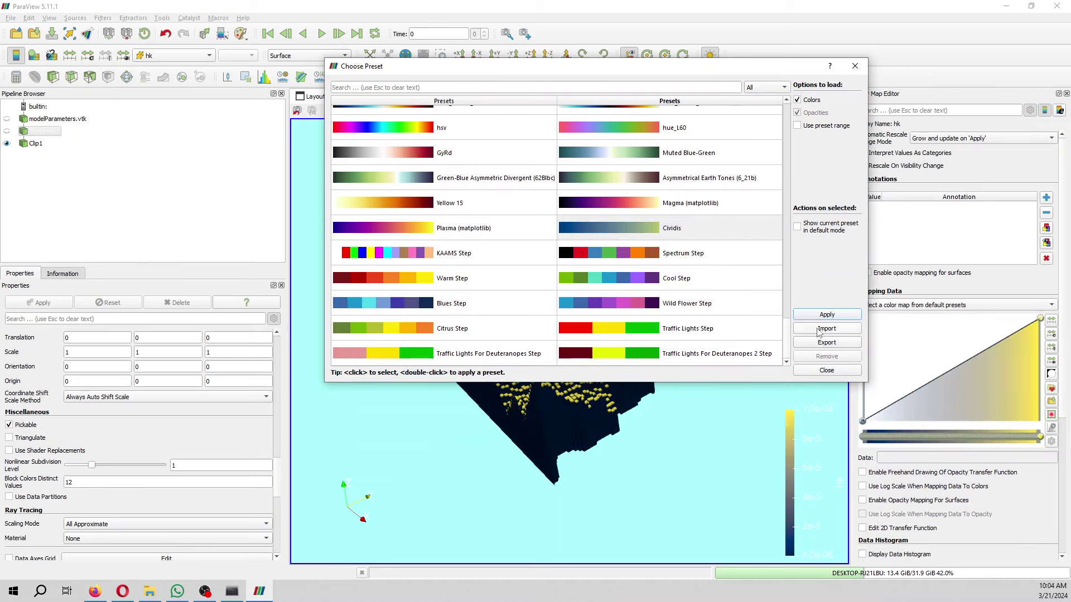
# Enable log-scale mapping of hk colours and orbit the model to view another side
pyautogui.click(858, 67)
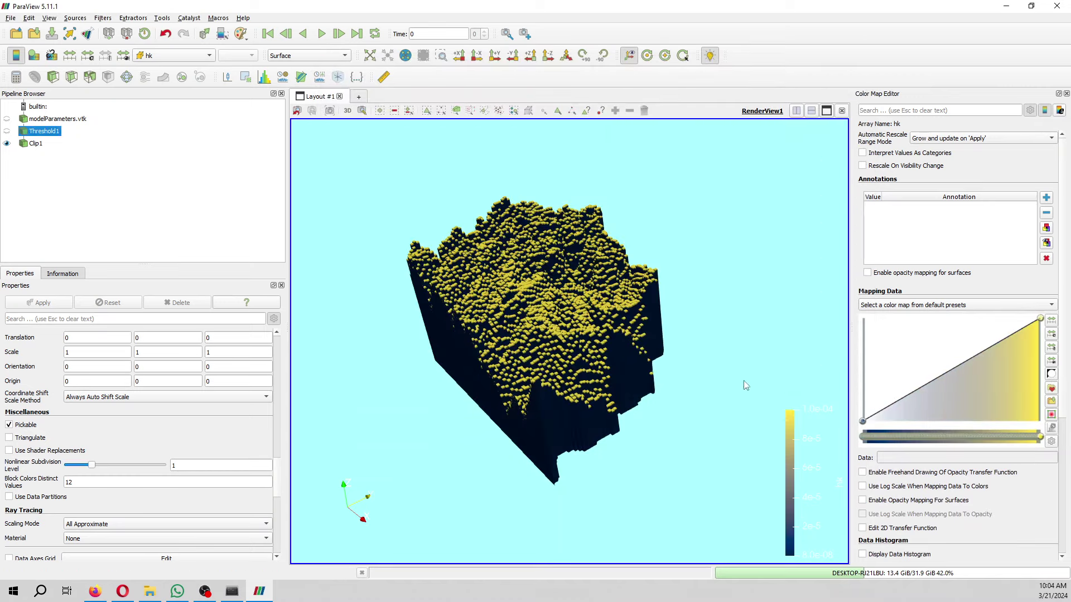
pyautogui.click(862, 487)
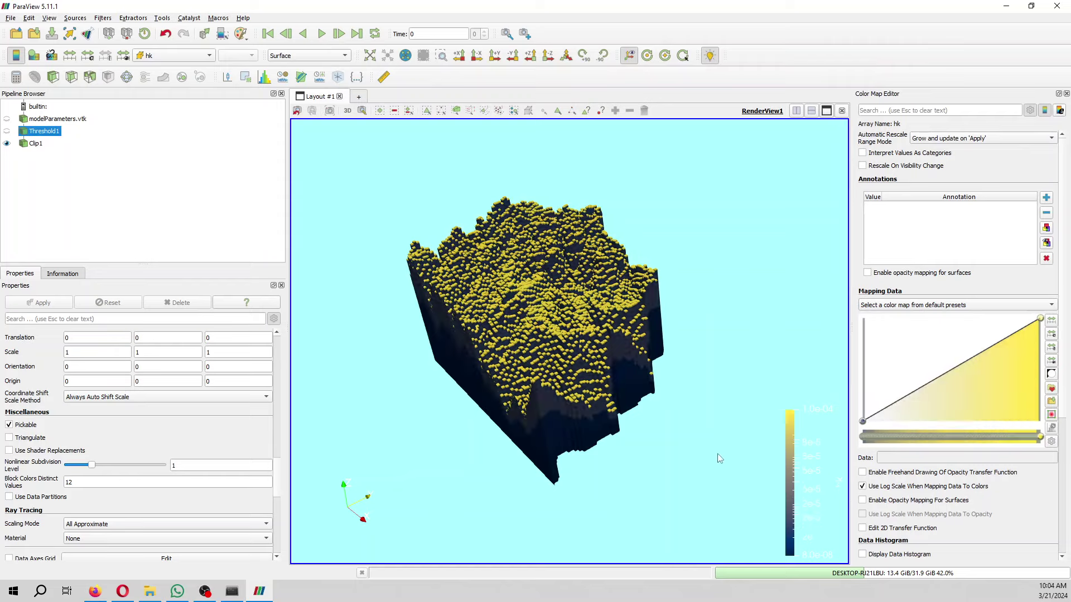
pyautogui.moveTo(719, 459)
pyautogui.mouseDown()
pyautogui.moveTo(578, 438)
pyautogui.moveTo(557, 501)
pyautogui.mouseUp()
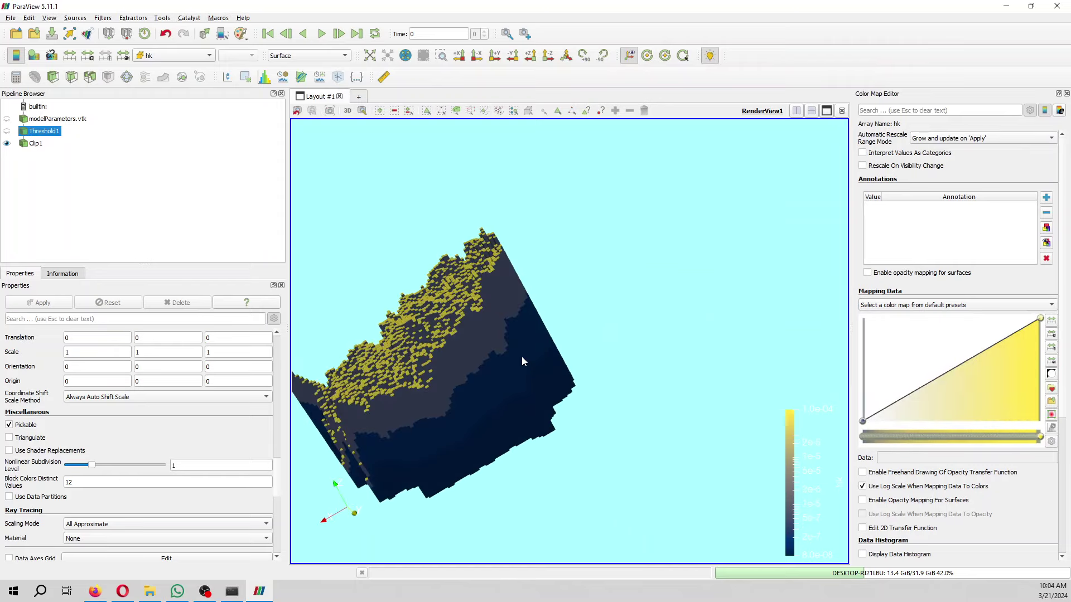
pyautogui.moveTo(522, 356)
pyautogui.mouseDown()
pyautogui.moveTo(676, 371)
pyautogui.moveTo(665, 406)
pyautogui.moveTo(677, 417)
pyautogui.moveTo(670, 376)
pyautogui.moveTo(652, 398)
pyautogui.moveTo(576, 425)
pyautogui.moveTo(585, 432)
pyautogui.mouseUp()
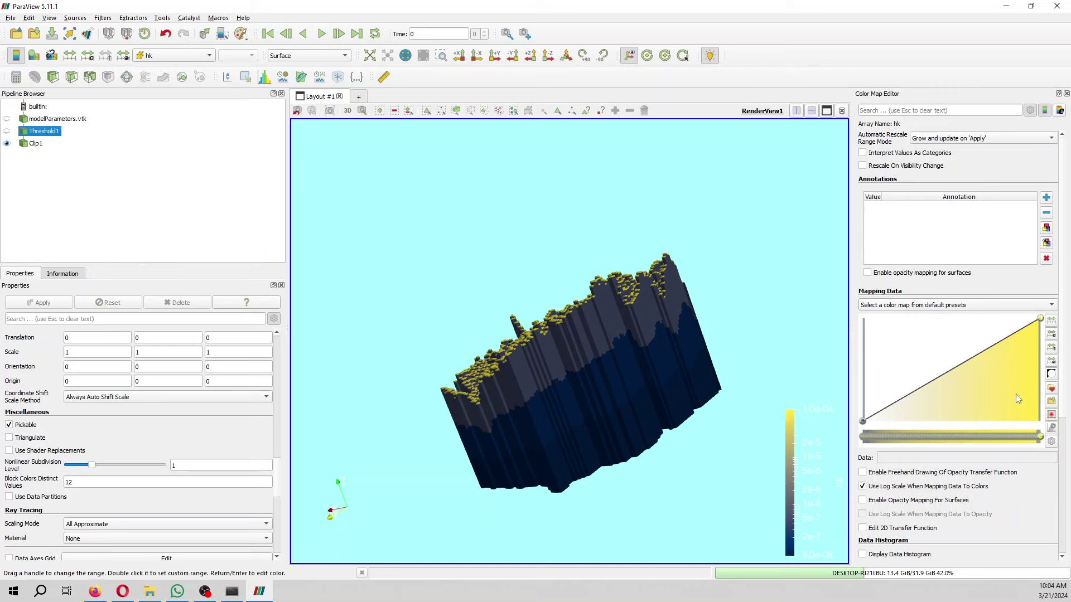
# Rescale hk colours to a custom range with a minimum exponent of e-10 and maximum 0.0001
pyautogui.click(1053, 341)
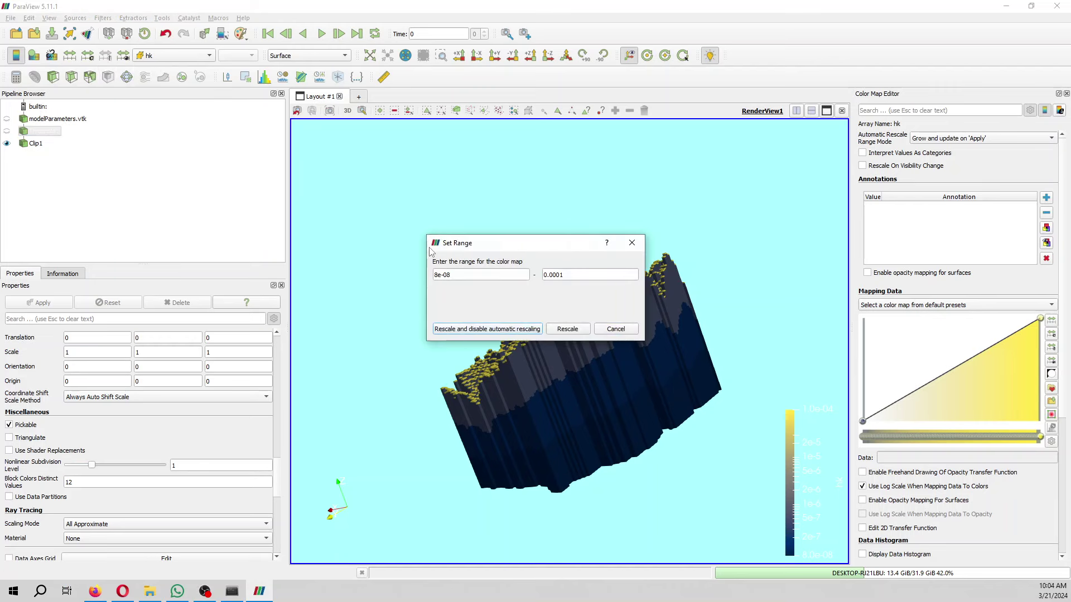
pyautogui.moveTo(435, 275); pyautogui.dragTo(450, 278)
pyautogui.click(497, 276)
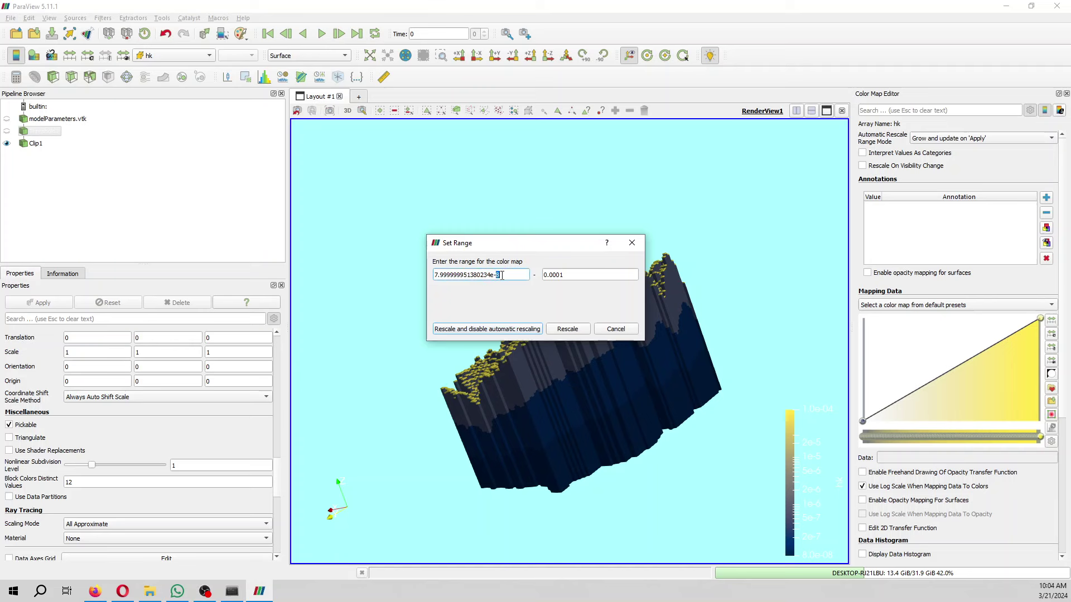
pyautogui.write('4')
pyautogui.press('BackSpace')
pyautogui.write('10')
pyautogui.click(568, 328)
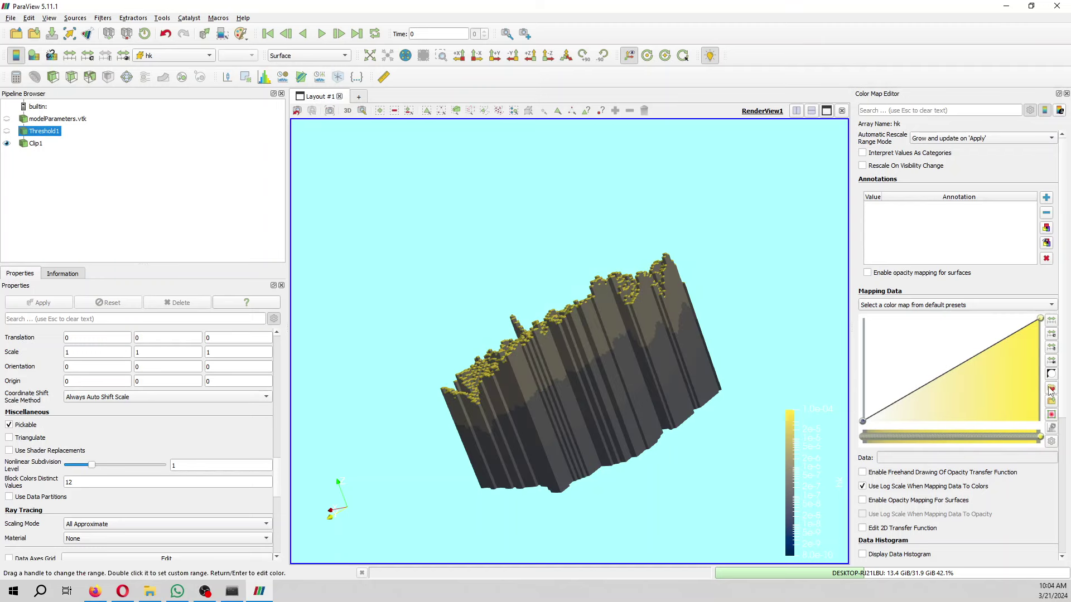
# Reapply the custom range so hk spans about 8e-09 to 0.0001, then orbit the model
pyautogui.click(1052, 349)
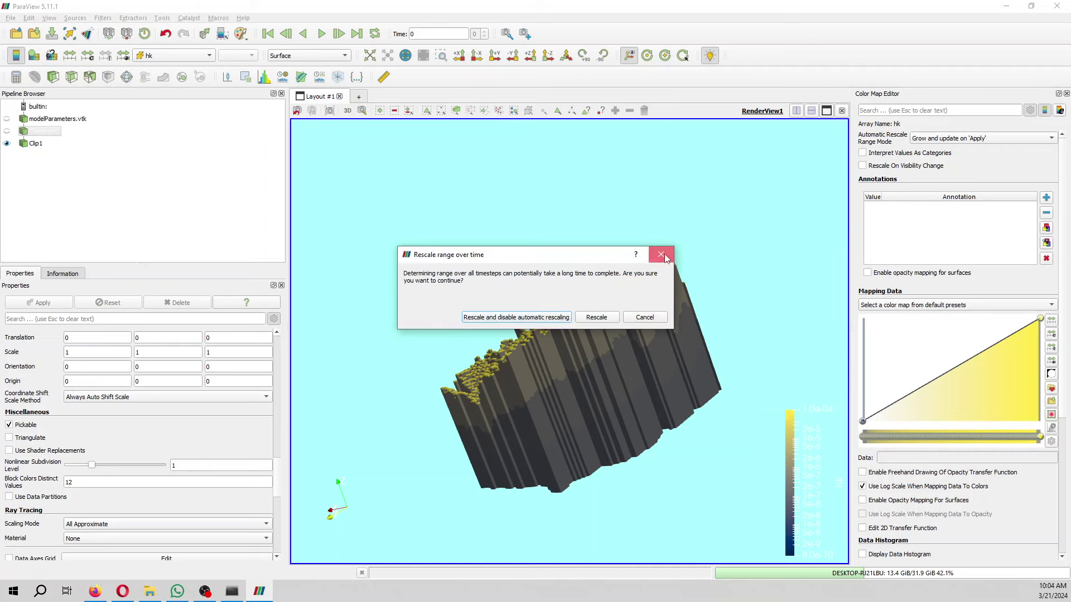
pyautogui.click(661, 255)
pyautogui.click(1052, 336)
pyautogui.click(498, 275)
pyautogui.moveTo(434, 274); pyautogui.dragTo(450, 276)
pyautogui.click(496, 274)
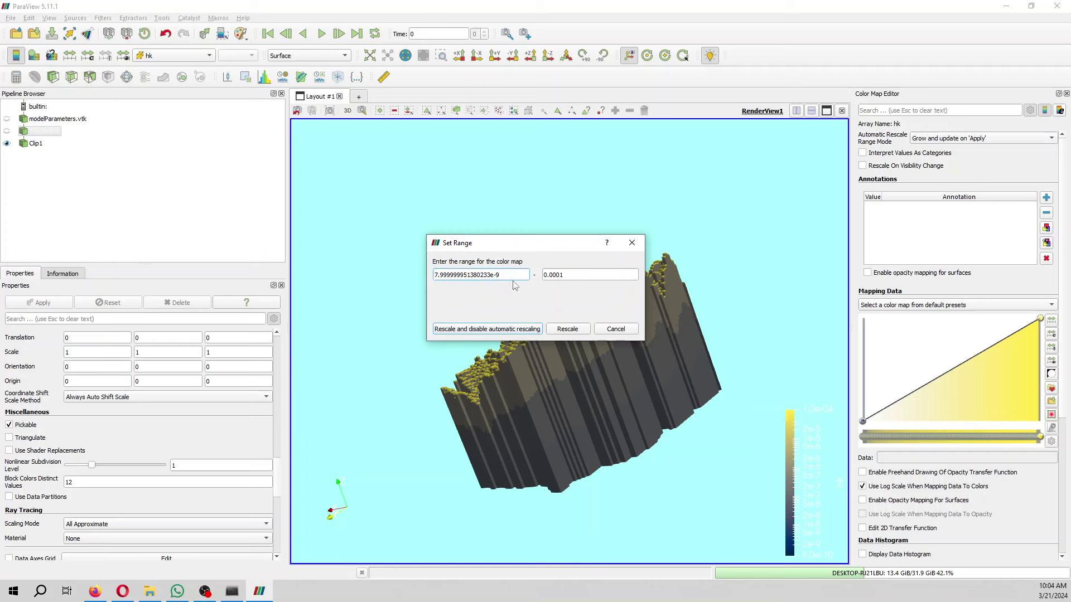
pyautogui.click(569, 329)
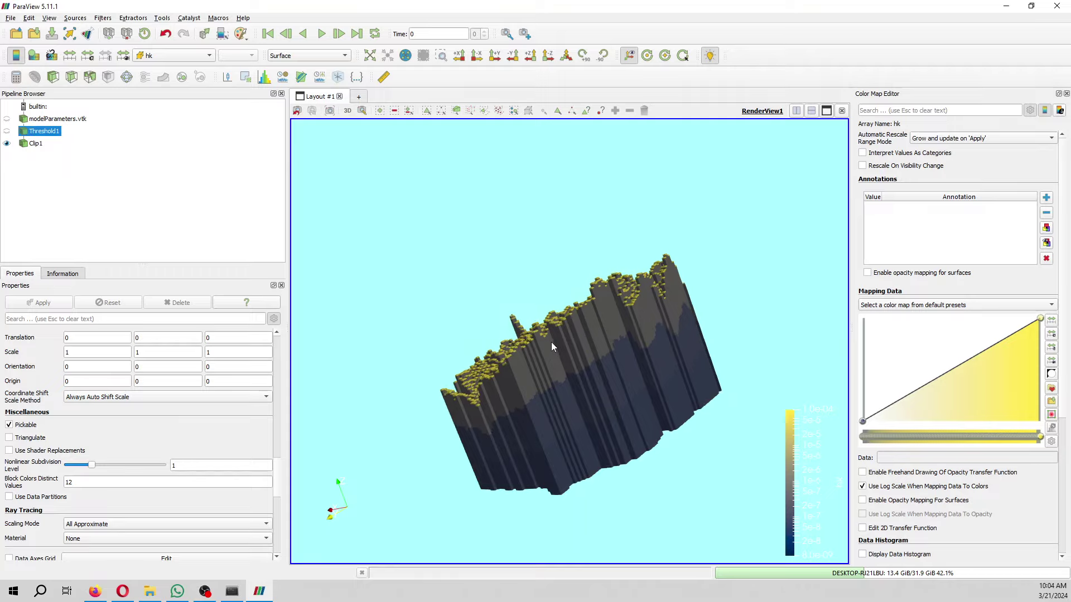
pyautogui.moveTo(553, 344)
pyautogui.mouseDown()
pyautogui.moveTo(621, 384)
pyautogui.moveTo(610, 444)
pyautogui.moveTo(672, 502)
pyautogui.moveTo(613, 387)
pyautogui.moveTo(578, 276)
pyautogui.moveTo(589, 444)
pyautogui.moveTo(573, 357)
pyautogui.moveTo(545, 336)
pyautogui.mouseUp()
# Zoom and orbit close to the model's walls, checking the colour-by array list
pyautogui.moveTo(546, 337)
pyautogui.mouseDown(button='right')
pyautogui.moveTo(536, 301)
pyautogui.moveTo(630, 387)
pyautogui.mouseUp(button='right')
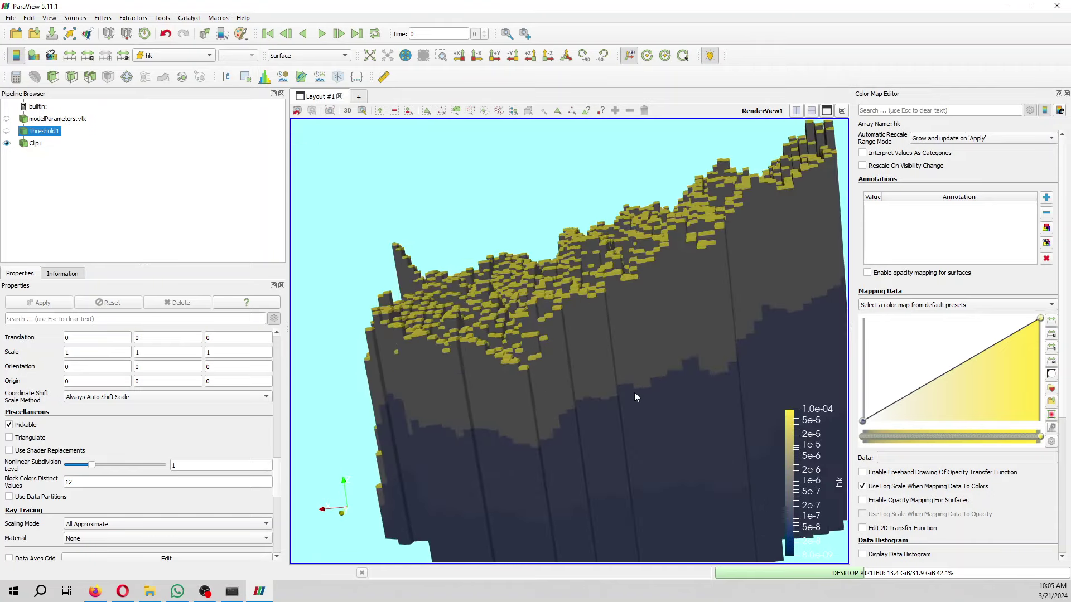
pyautogui.moveTo(634, 393); pyautogui.dragTo(588, 390)
pyautogui.click(174, 55)
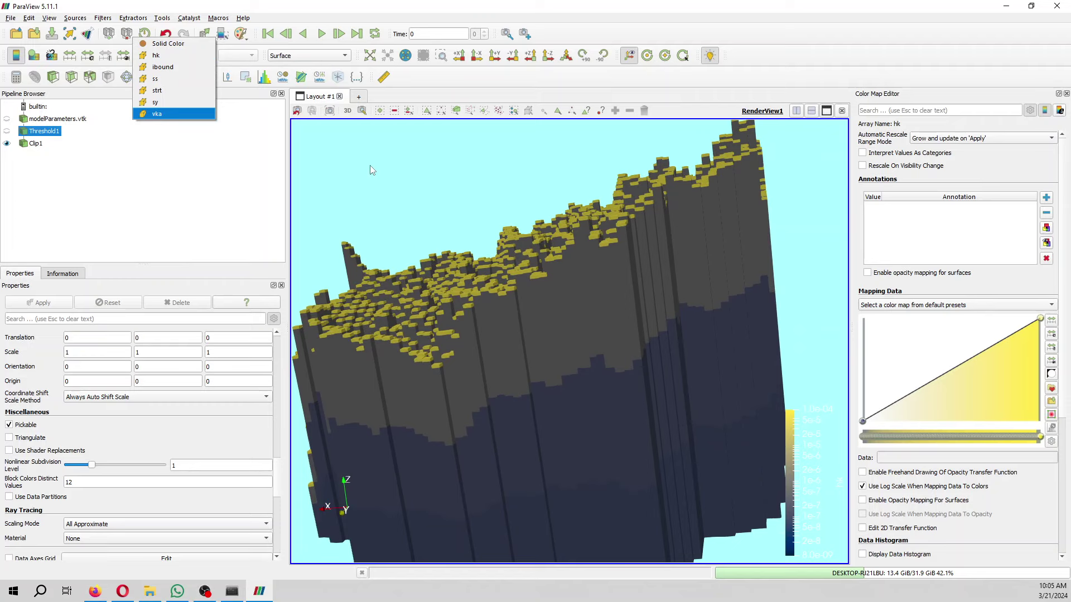
pyautogui.moveTo(369, 165)
pyautogui.mouseDown()
pyautogui.moveTo(614, 363)
pyautogui.moveTo(568, 308)
pyautogui.moveTo(567, 279)
pyautogui.moveTo(563, 407)
pyautogui.moveTo(546, 388)
pyautogui.mouseUp()
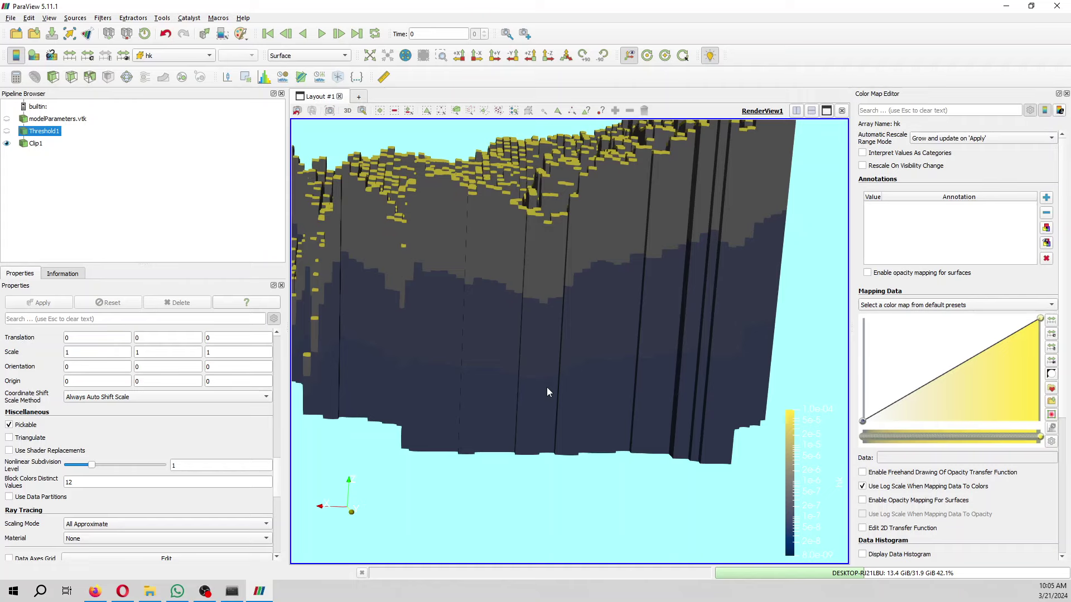
# Switch to Firefox and start typing a shop.hatarilabs address in a new tab
pyautogui.click(1006, 6)
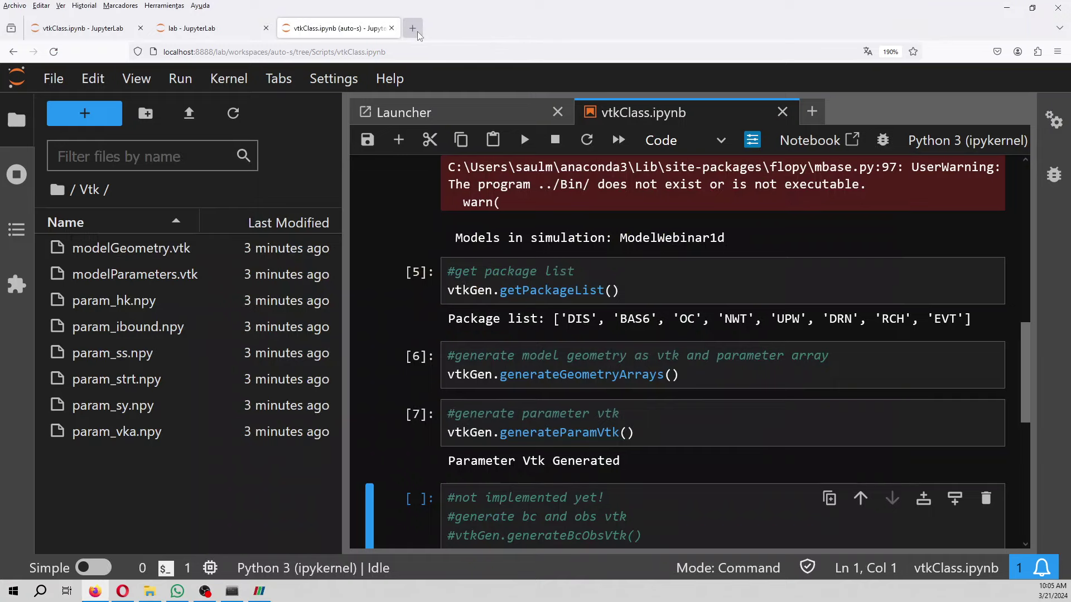
pyautogui.click(411, 27)
pyautogui.write('shop.hata')
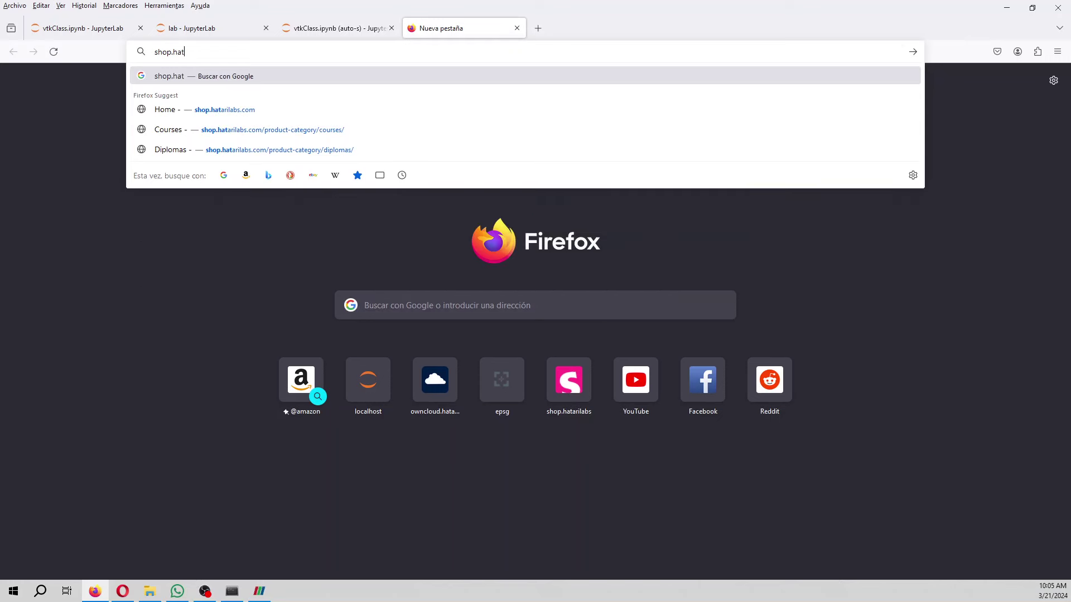
pyautogui.write('rilabs.com')
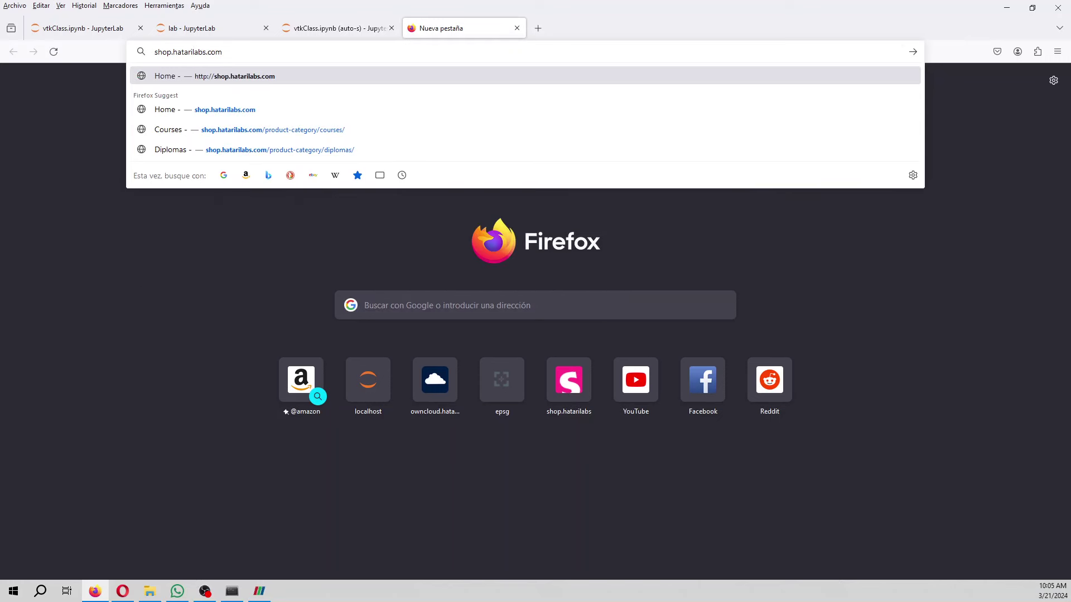
# Load shop.hatarilabs.com, browse the Diplomas catalogue, then open the Courses page
pyautogui.press('Return')
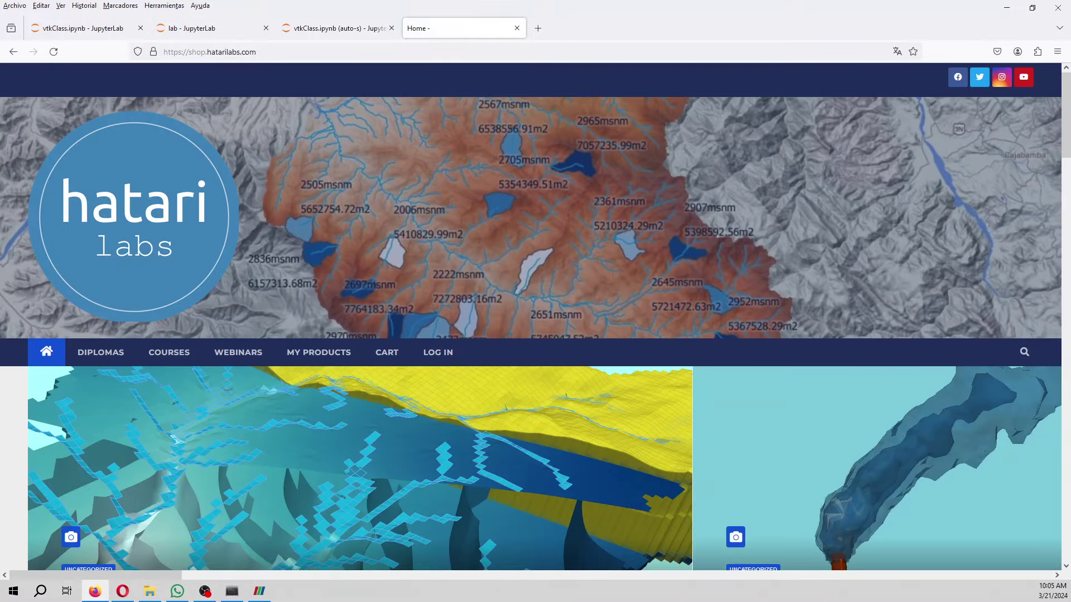
pyautogui.click(100, 352)
pyautogui.scroll(-3, 456, 420)
pyautogui.scroll(-2, 456, 420)
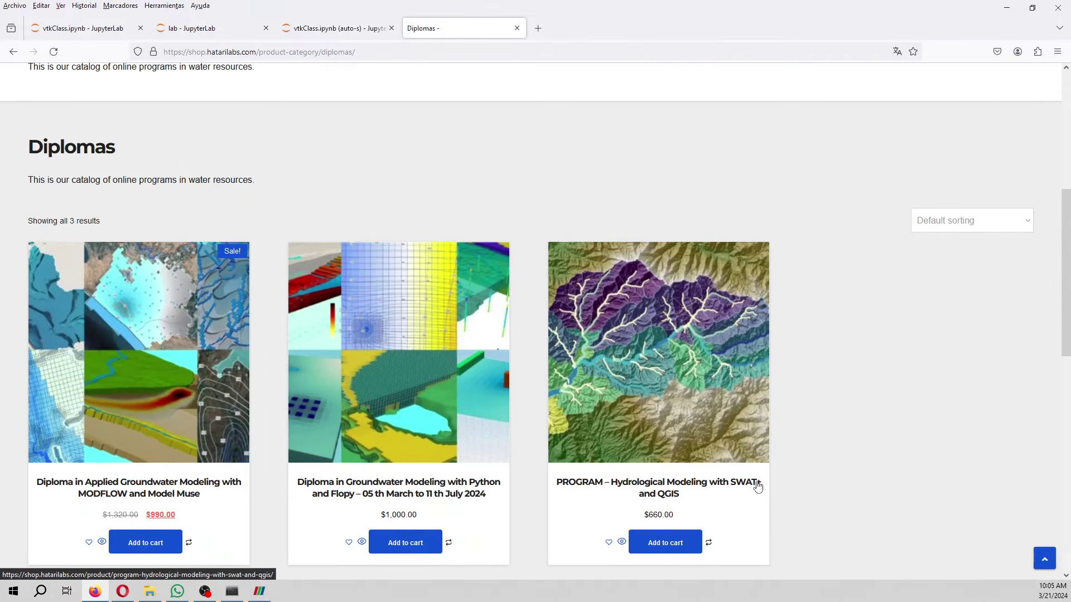
pyautogui.scroll(3, 757, 486)
pyautogui.scroll(2, 757, 486)
pyautogui.click(169, 181)
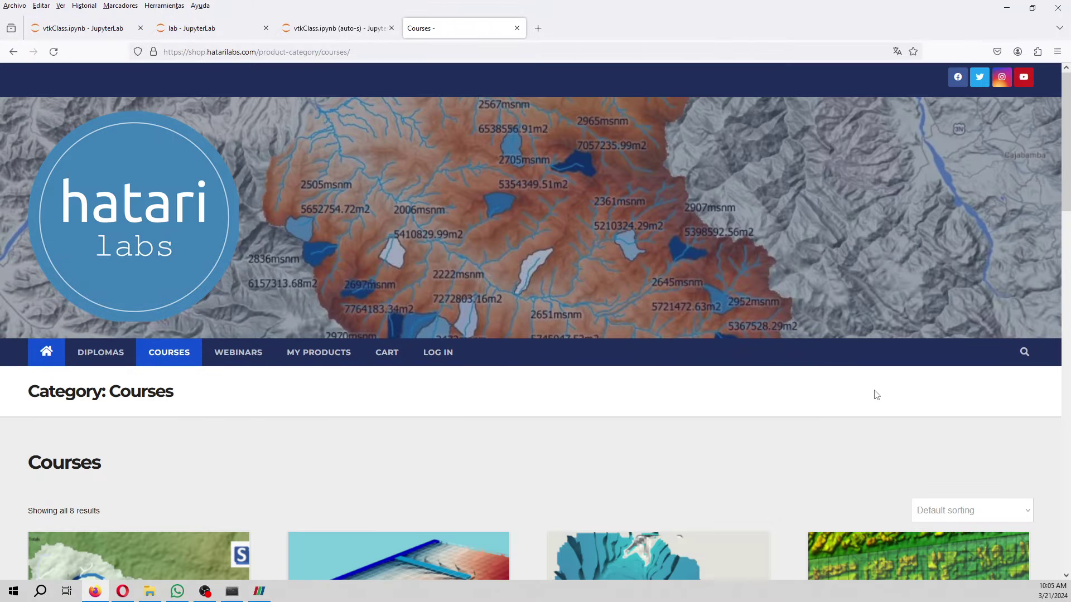